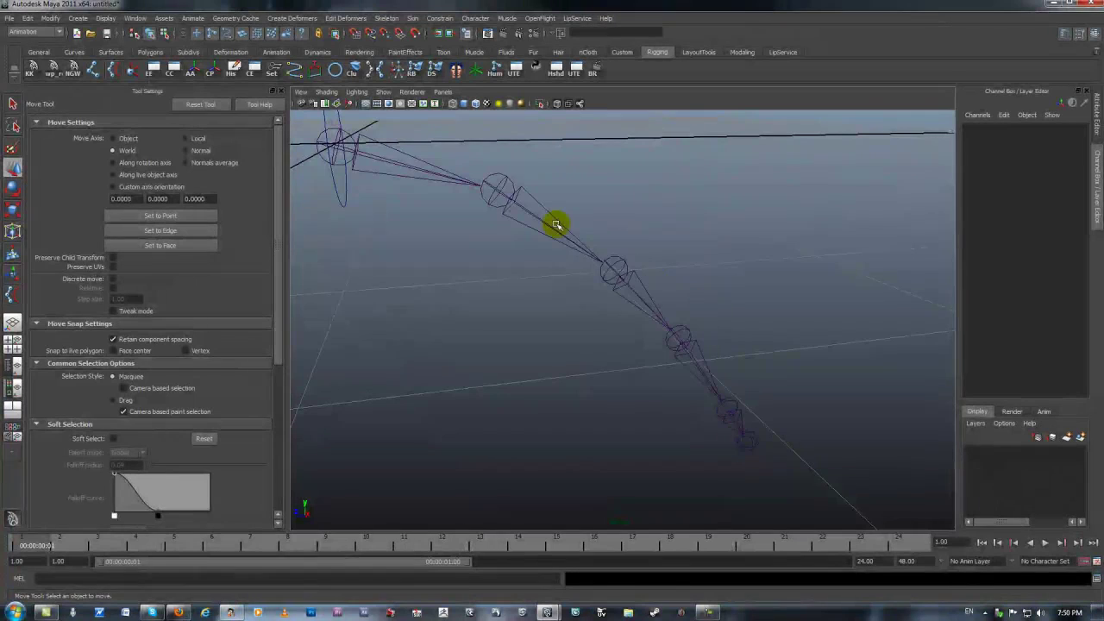
- Activate the CV Curve tool and show its settings, with the curve degree at 3 Cubic
{"action": "left_click_drag", "start_coordinate": [643, 185], "coordinate": [673, 190], "text": "alt"}
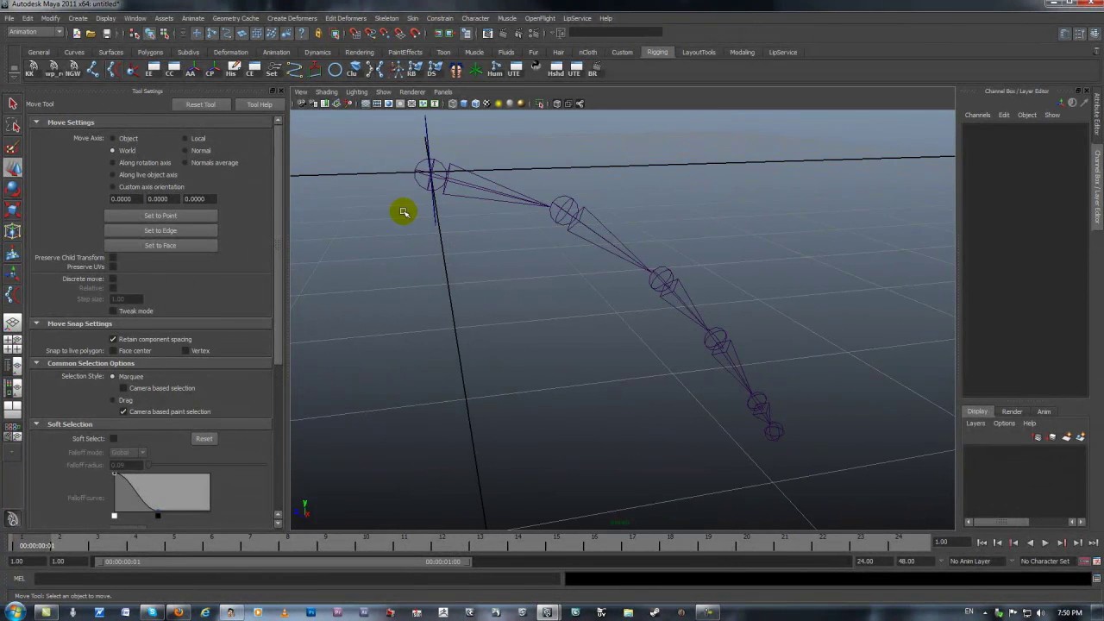
{"action": "left_click", "coordinate": [294, 70]}
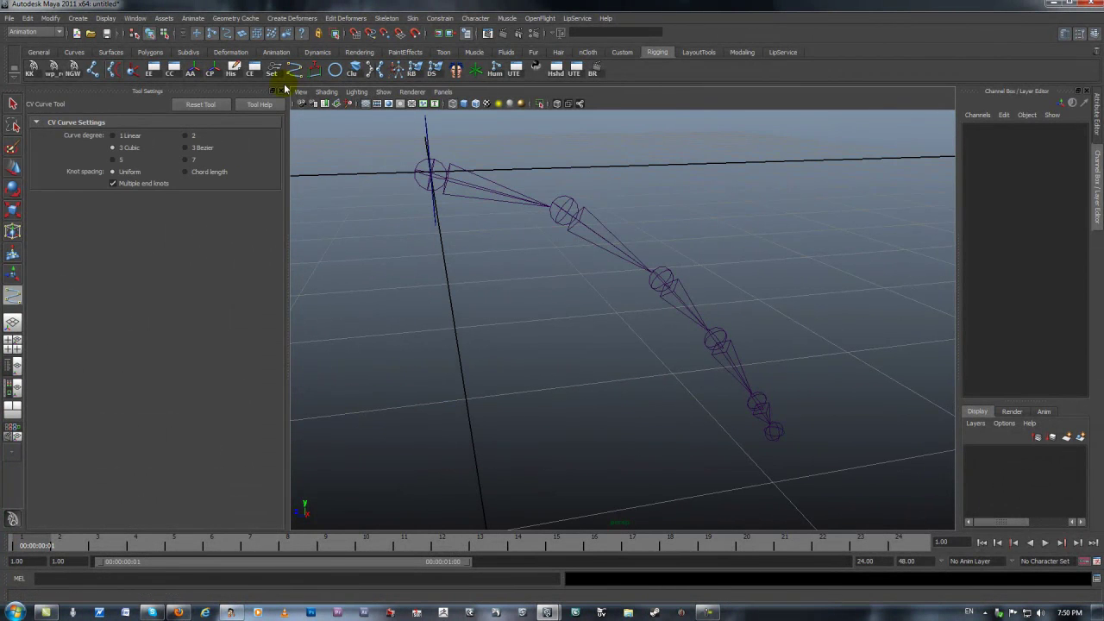
{"action": "left_click", "coordinate": [276, 91]}
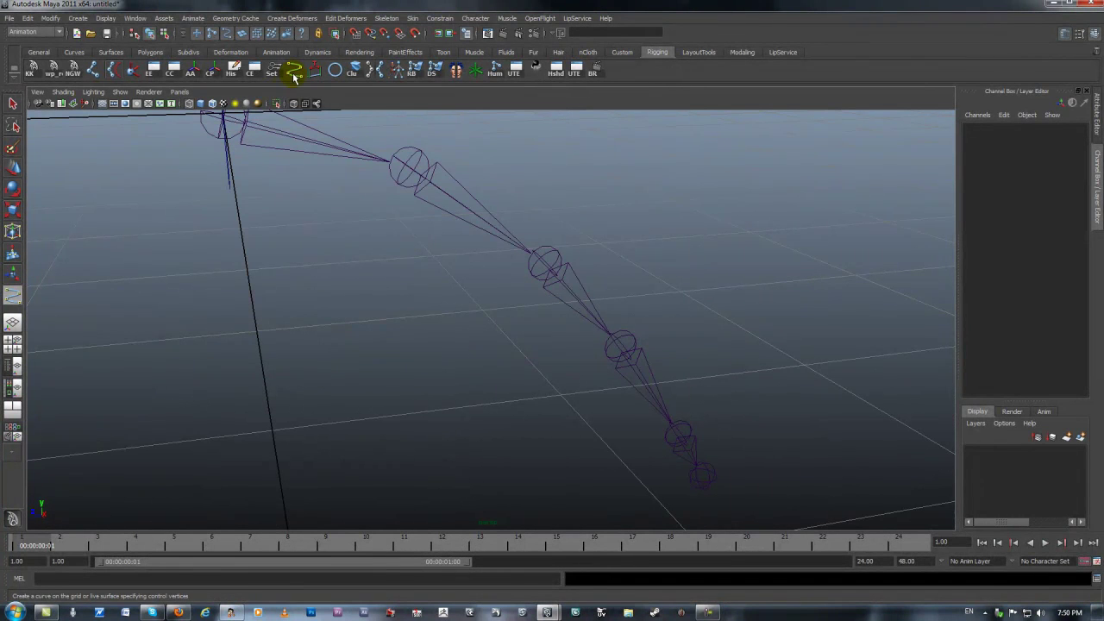
{"action": "left_click", "coordinate": [80, 19]}
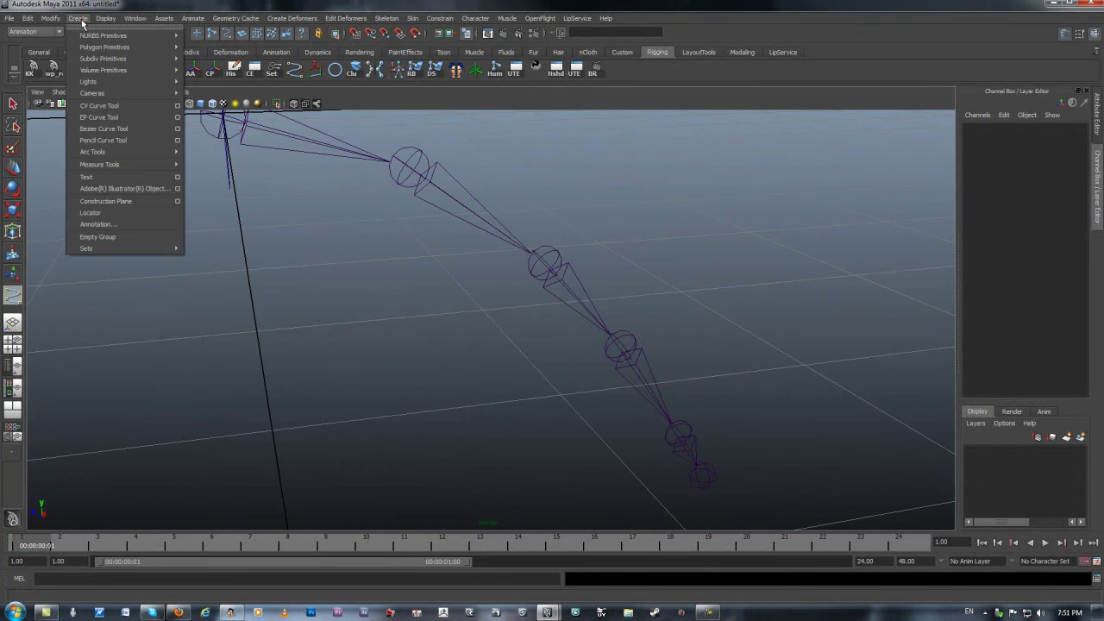
{"action": "left_click", "coordinate": [111, 106]}
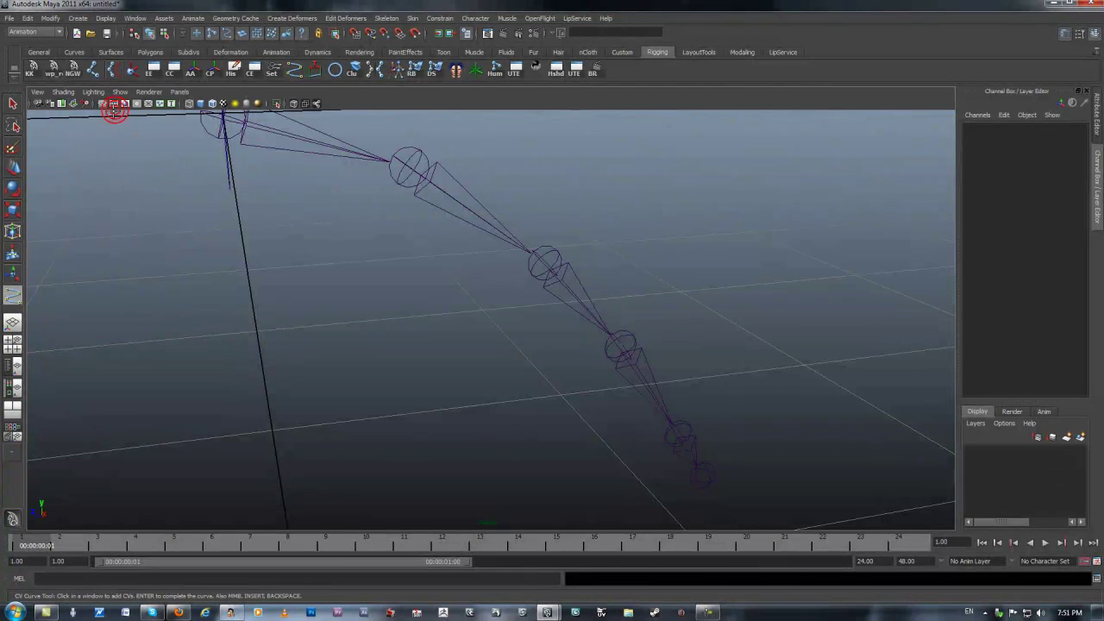
{"action": "double_click", "coordinate": [14, 296]}
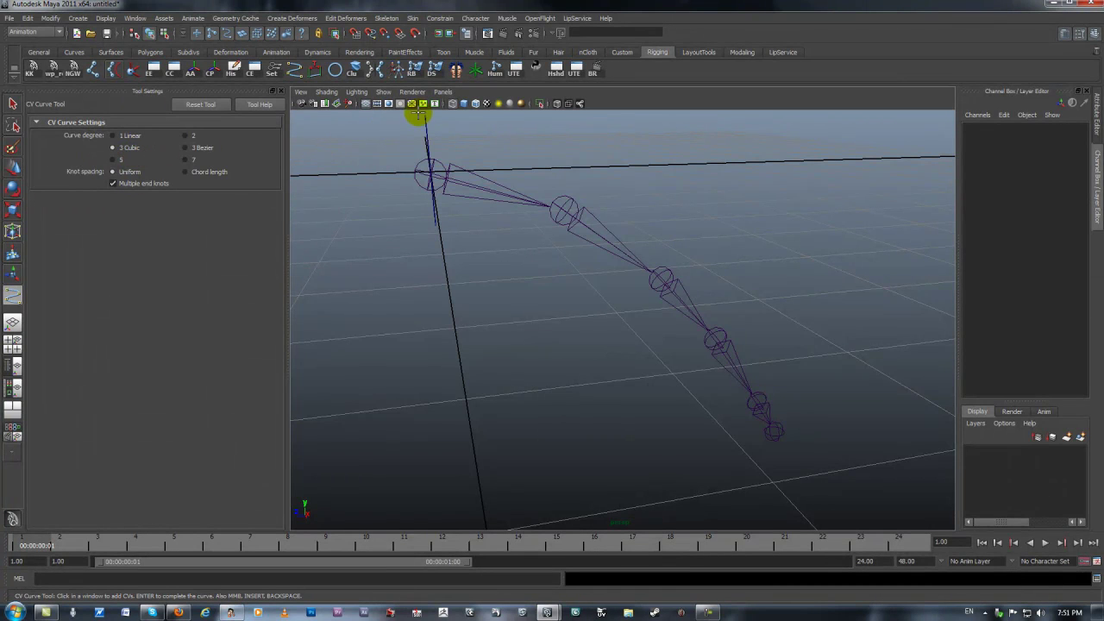
- Undo the stray curve point, close the tool settings and switch the viewport to the side view
{"action": "left_click", "coordinate": [353, 209]}
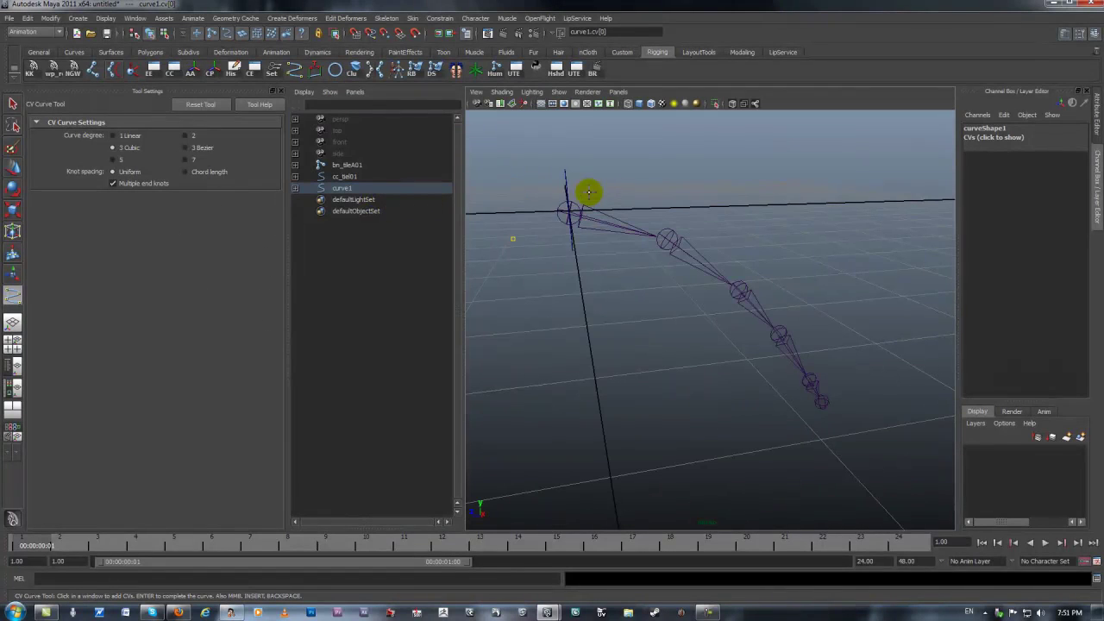
{"action": "left_click", "coordinate": [282, 94]}
{"action": "middle_click_drag", "start_coordinate": [469, 233], "coordinate": [431, 236], "text": "alt"}
{"action": "key", "text": "ctrl+z"}
{"action": "left_click_drag", "start_coordinate": [425, 247], "coordinate": [423, 246], "text": "alt"}
{"action": "key", "text": "space"}
{"action": "left_click", "coordinate": [468, 250]}
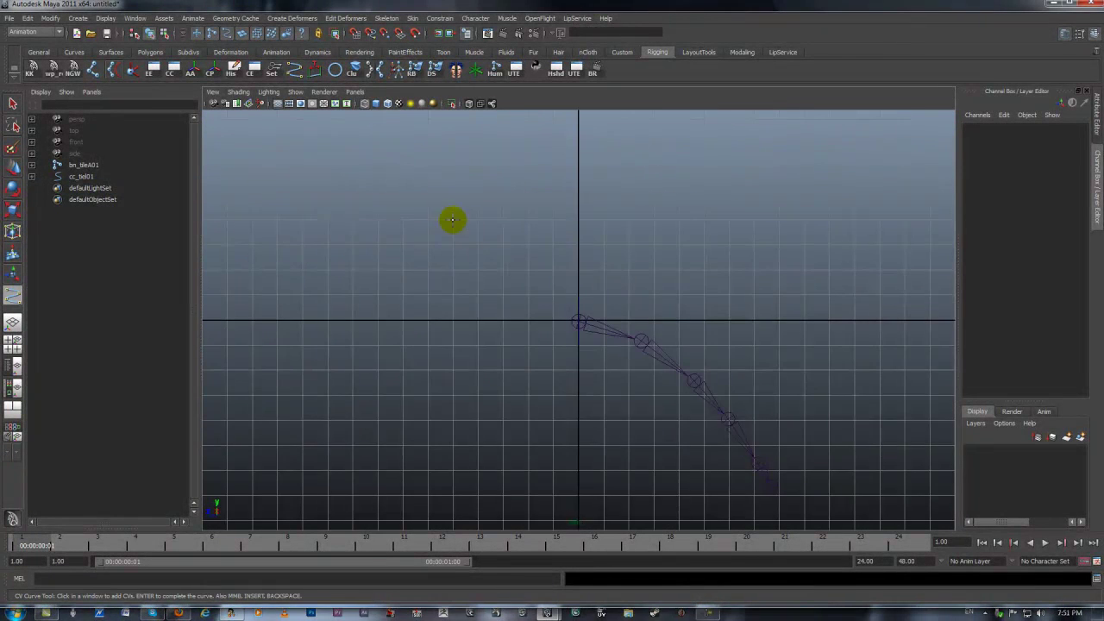
- Draw a cubic CV curve along the tail chain, placing a control point on each joint from the root to the tip
{"action": "right_click_drag", "start_coordinate": [446, 212], "coordinate": [417, 240], "text": "alt"}
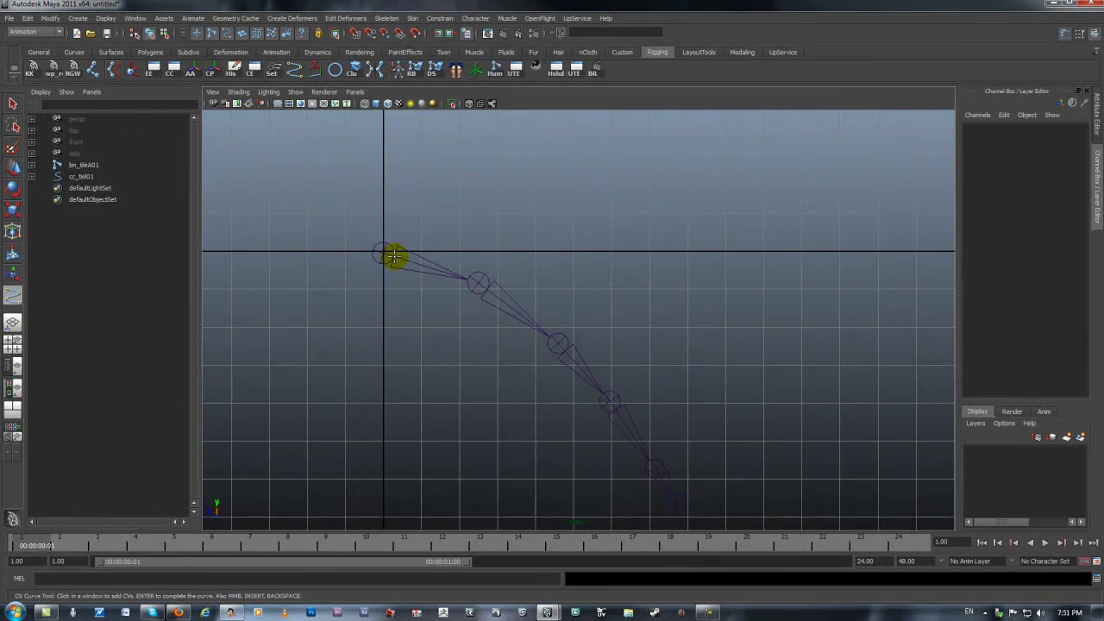
{"action": "left_click", "coordinate": [393, 255]}
{"action": "left_click", "coordinate": [478, 283]}
{"action": "left_click_drag", "start_coordinate": [505, 319], "coordinate": [558, 343]}
{"action": "left_click", "coordinate": [611, 402]}
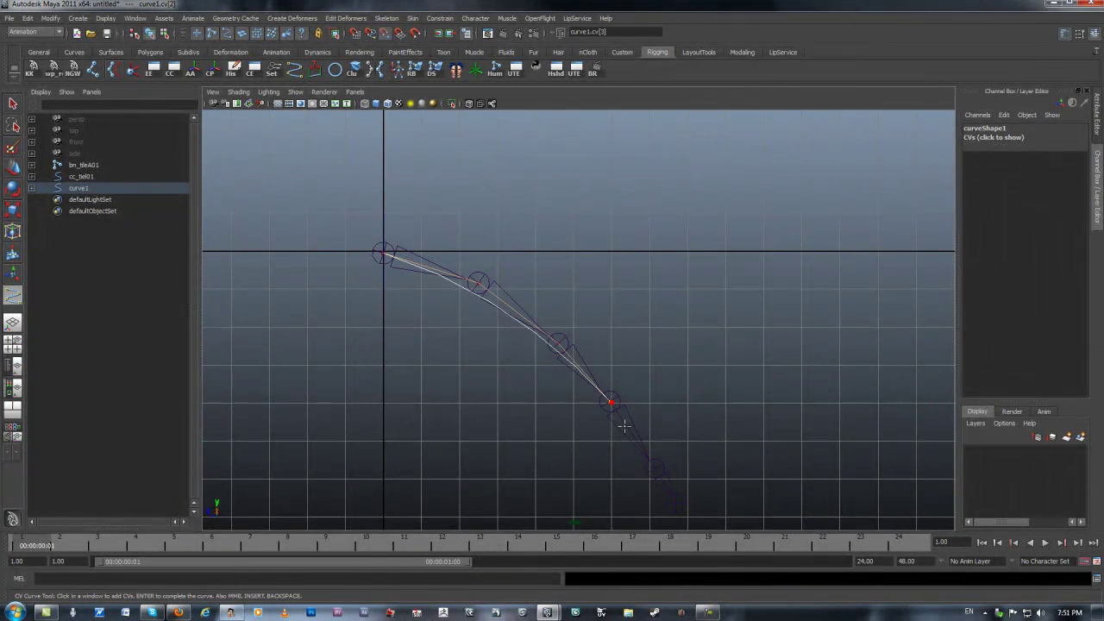
{"action": "left_click", "coordinate": [652, 467]}
{"action": "key", "text": "Return"}
{"action": "key", "text": "w"}
- Switch the new curve to control vertex editing to inspect its points, and return it to object mode
{"action": "left_click", "coordinate": [491, 387]}
{"action": "left_click", "coordinate": [404, 257]}
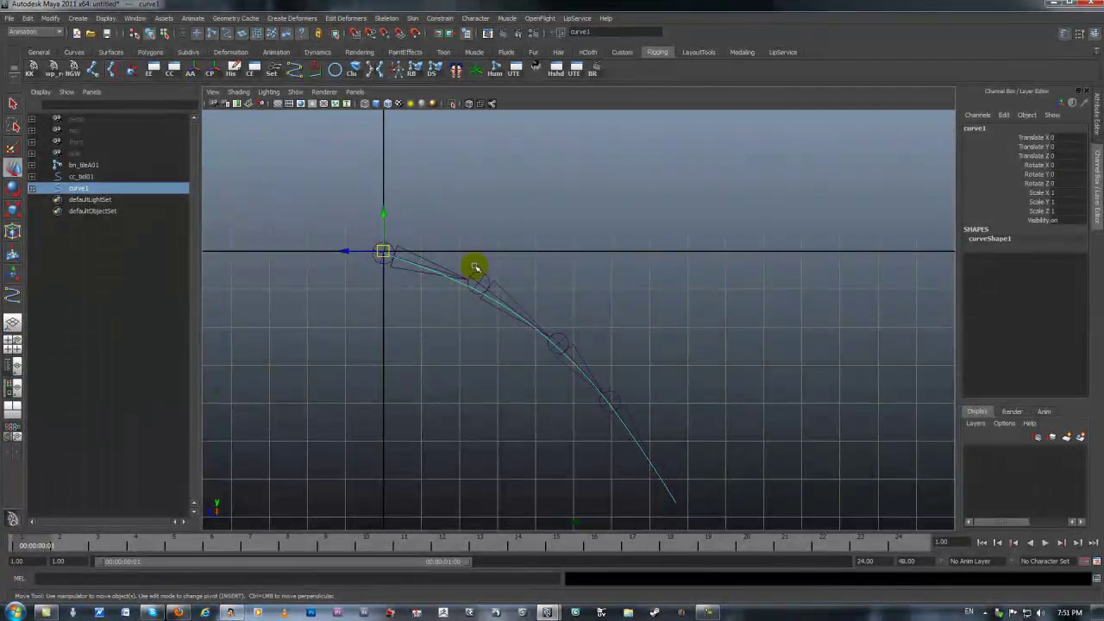
{"action": "right_click", "coordinate": [393, 341]}
{"action": "left_click", "coordinate": [469, 286]}
{"action": "left_click", "coordinate": [483, 278]}
{"action": "key", "text": "ctrl+z"}
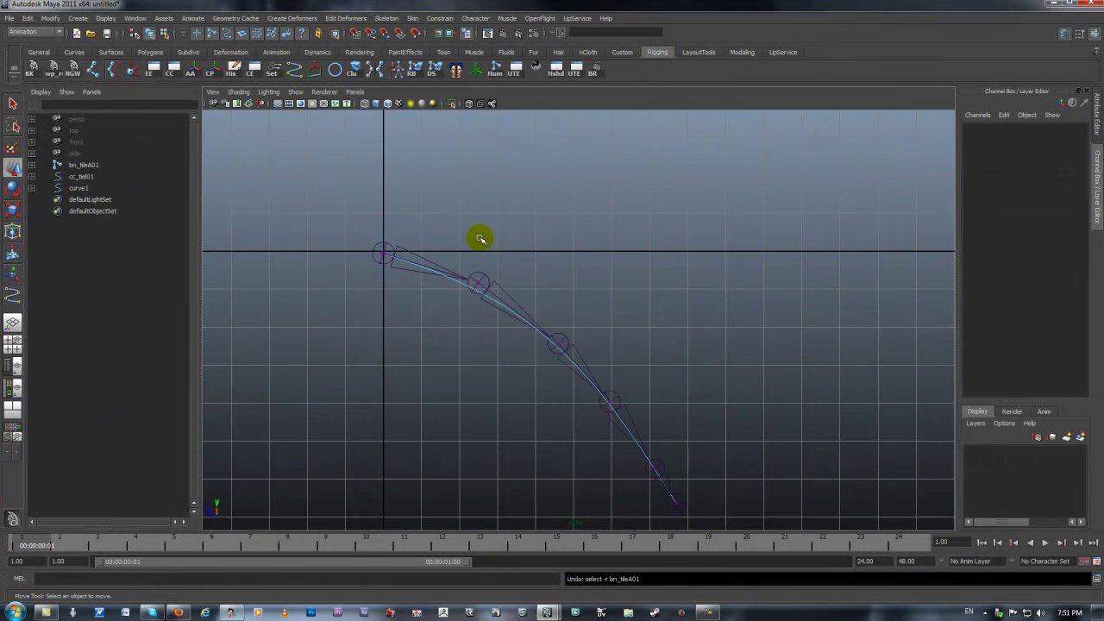
{"action": "left_click_drag", "start_coordinate": [466, 309], "coordinate": [483, 236]}
{"action": "left_click", "coordinate": [563, 230]}
{"action": "right_click_drag", "start_coordinate": [528, 285], "coordinate": [542, 279], "text": "alt"}
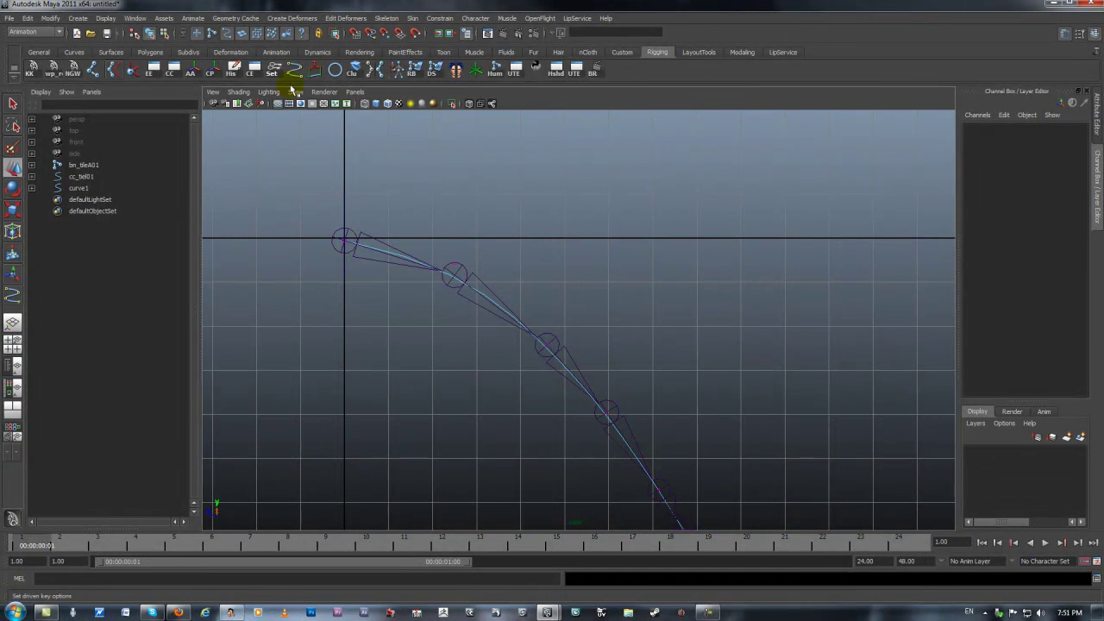
{"action": "left_click", "coordinate": [354, 237]}
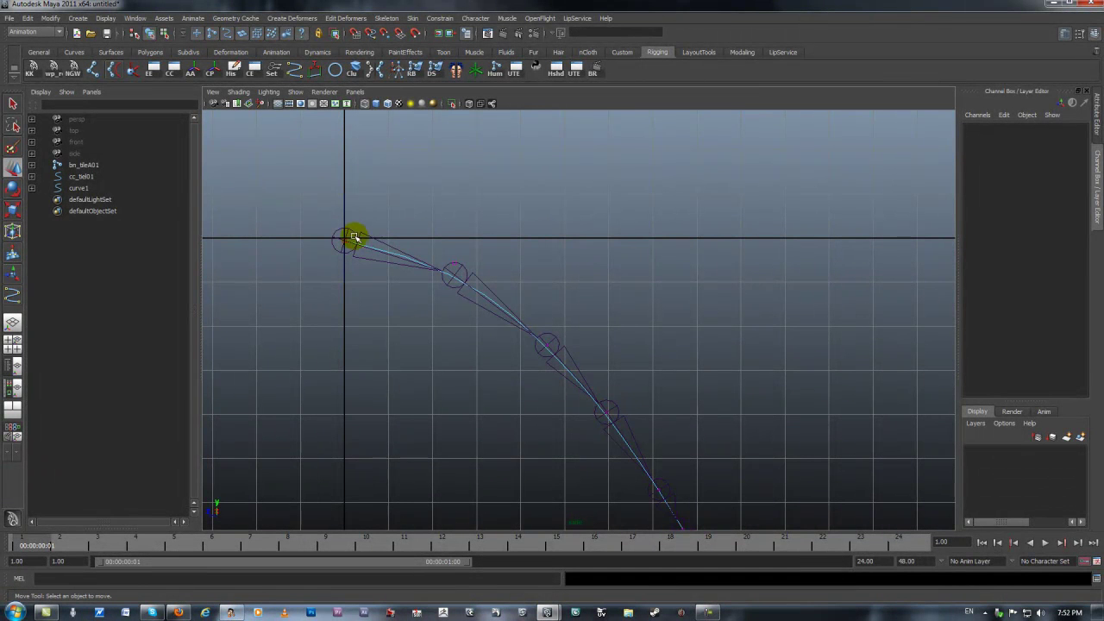
{"action": "right_click", "coordinate": [491, 298]}
{"action": "left_click", "coordinate": [536, 284]}
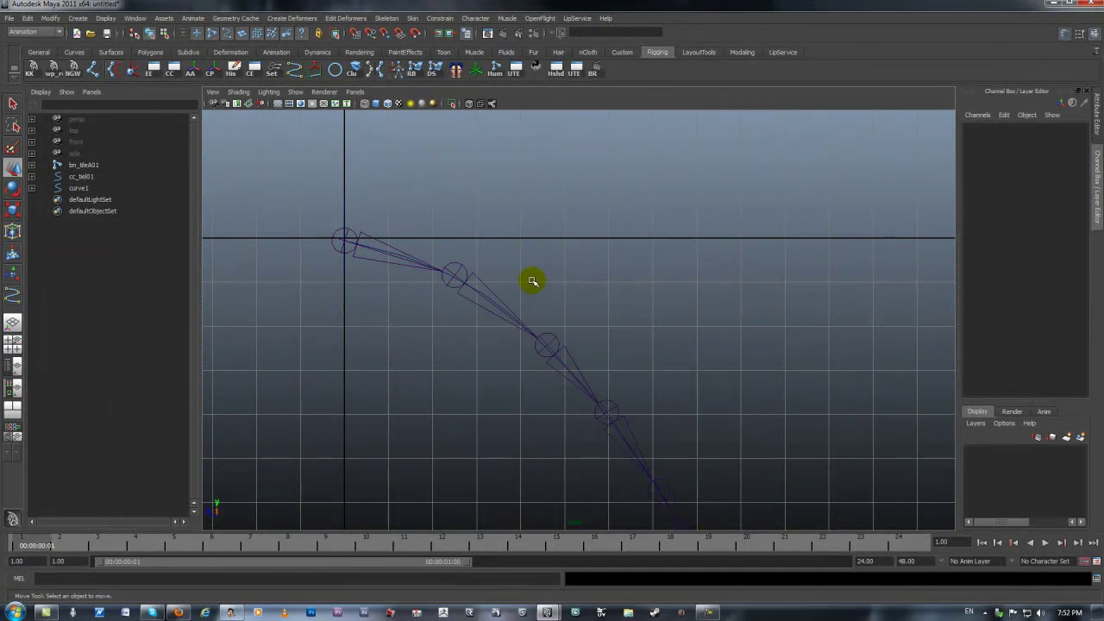
- Exclude joints from selection and select only the curve running along the joint chain
{"action": "left_click", "coordinate": [490, 301]}
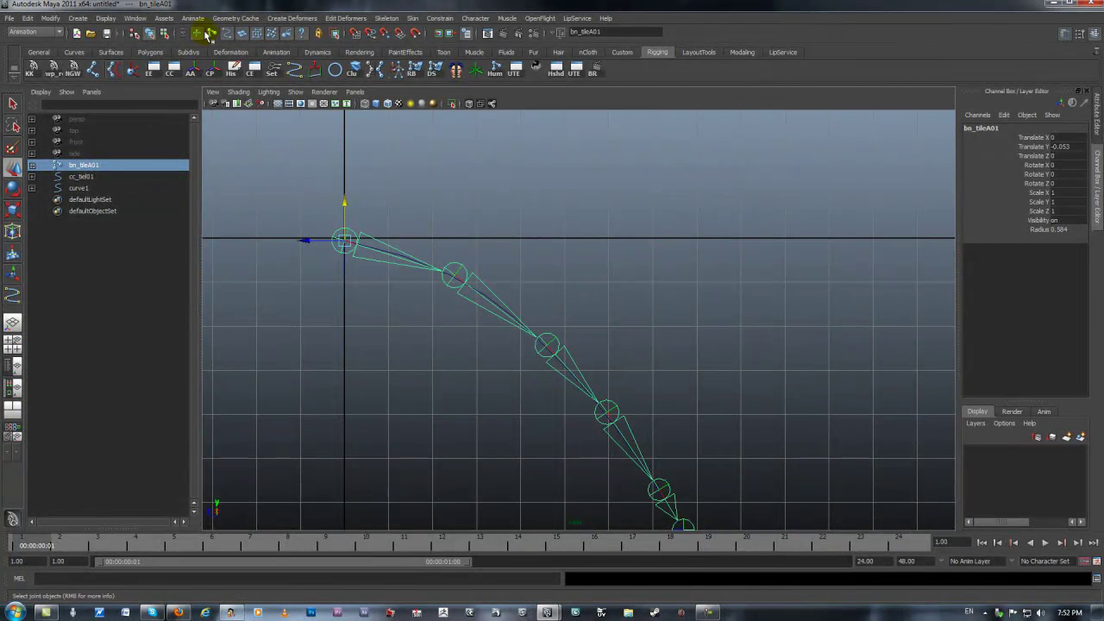
{"action": "left_click", "coordinate": [452, 255]}
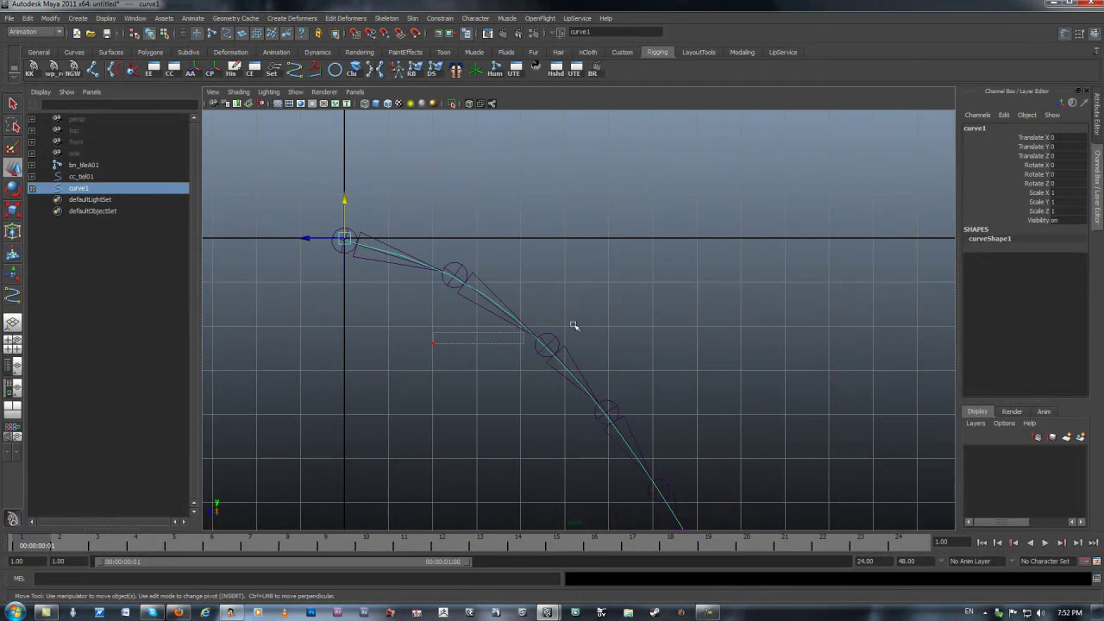
{"action": "mouse_move", "coordinate": [561, 280]}
{"action": "left_mouse_down"}
{"action": "mouse_move", "coordinate": [491, 270]}
{"action": "mouse_move", "coordinate": [621, 418]}
{"action": "left_mouse_up"}
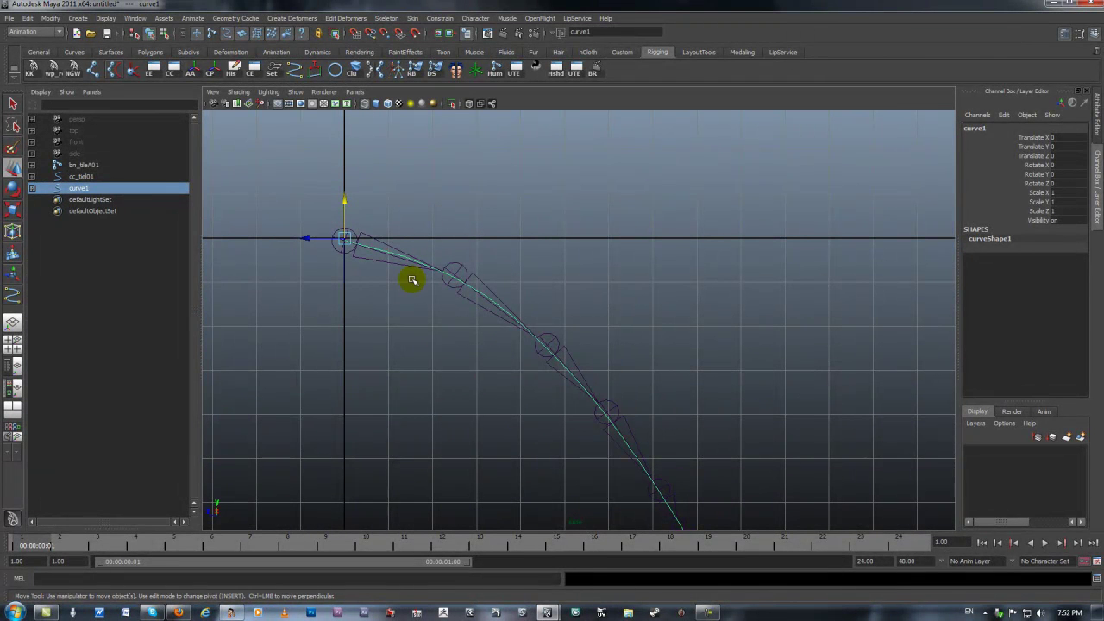
{"action": "middle_click_drag", "start_coordinate": [665, 426], "coordinate": [660, 382], "text": "alt"}
{"action": "right_click_drag", "start_coordinate": [660, 382], "coordinate": [636, 382], "text": "alt"}
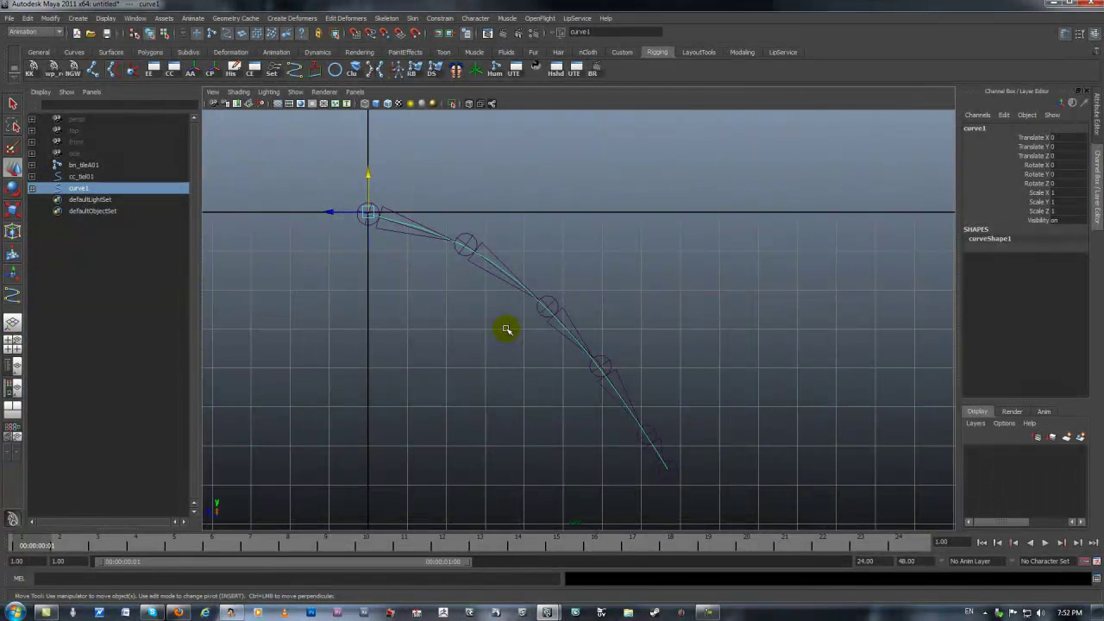
- Make the selected curve dynamic with the Hair command of the Dynamics module
{"action": "left_click", "coordinate": [26, 32]}
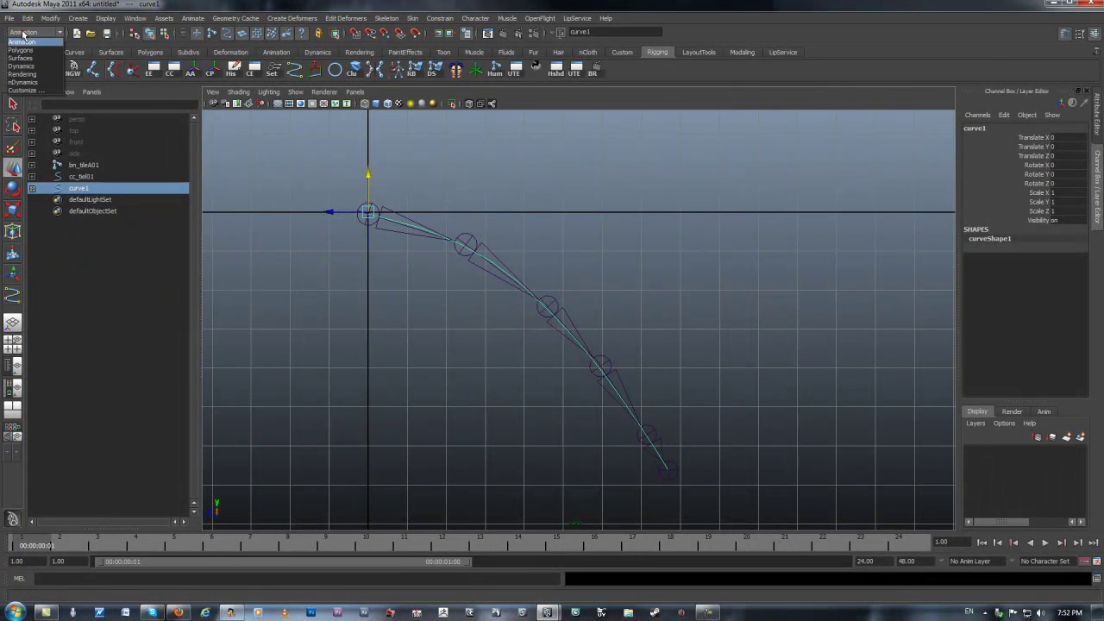
{"action": "left_click", "coordinate": [24, 67]}
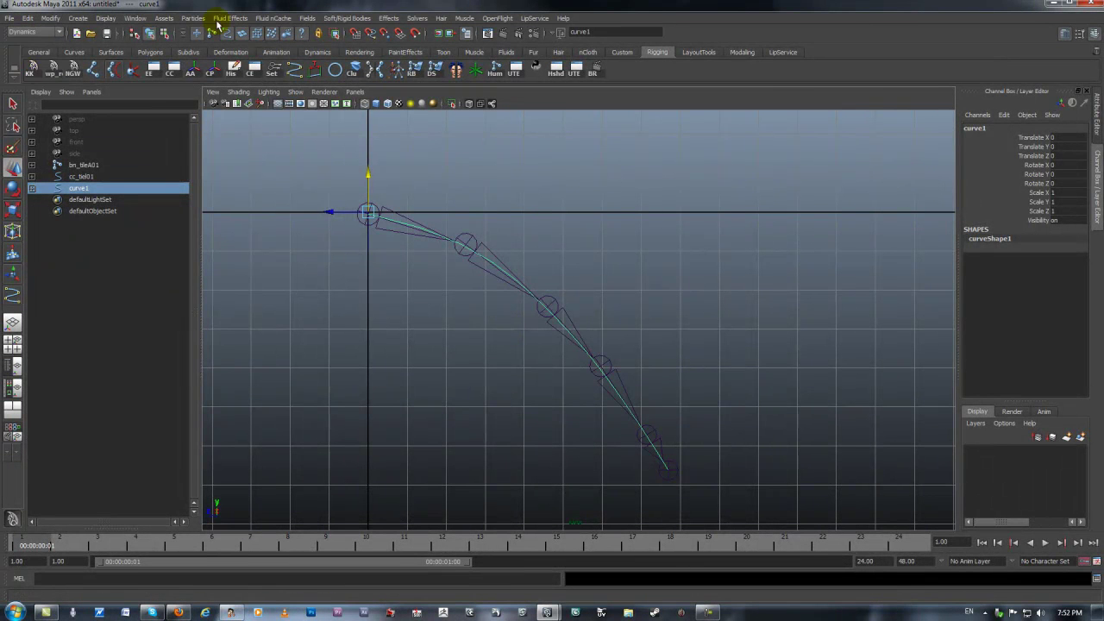
{"action": "left_click", "coordinate": [442, 19]}
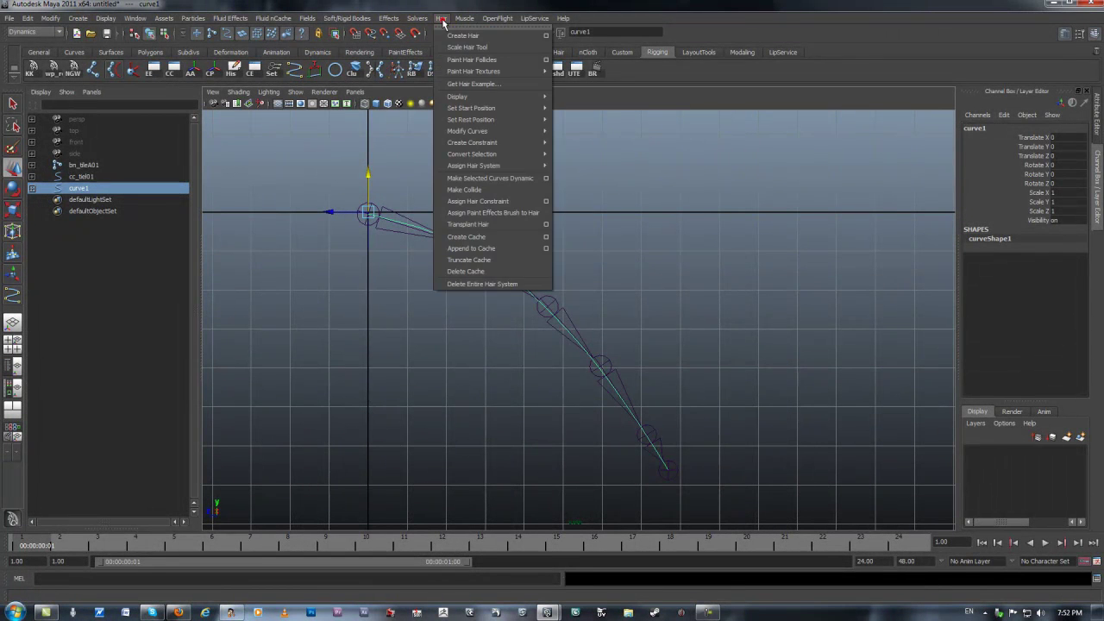
{"action": "left_click", "coordinate": [518, 181]}
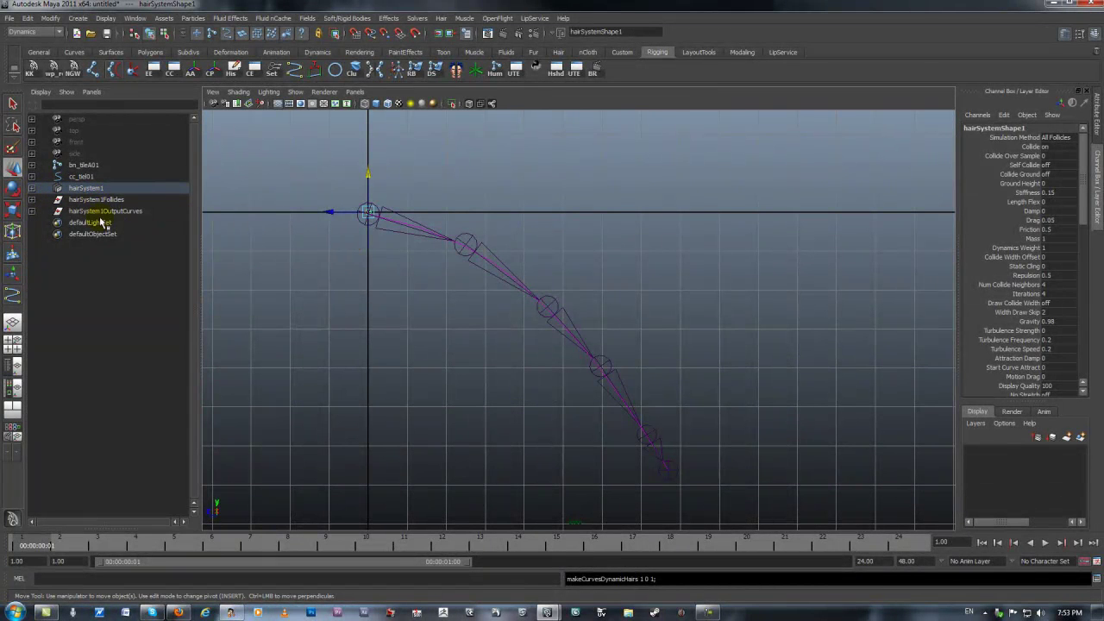
- Expand the hair system, follicles and output curves groups in the Outliner and select the output curve
{"action": "left_click", "coordinate": [33, 188]}
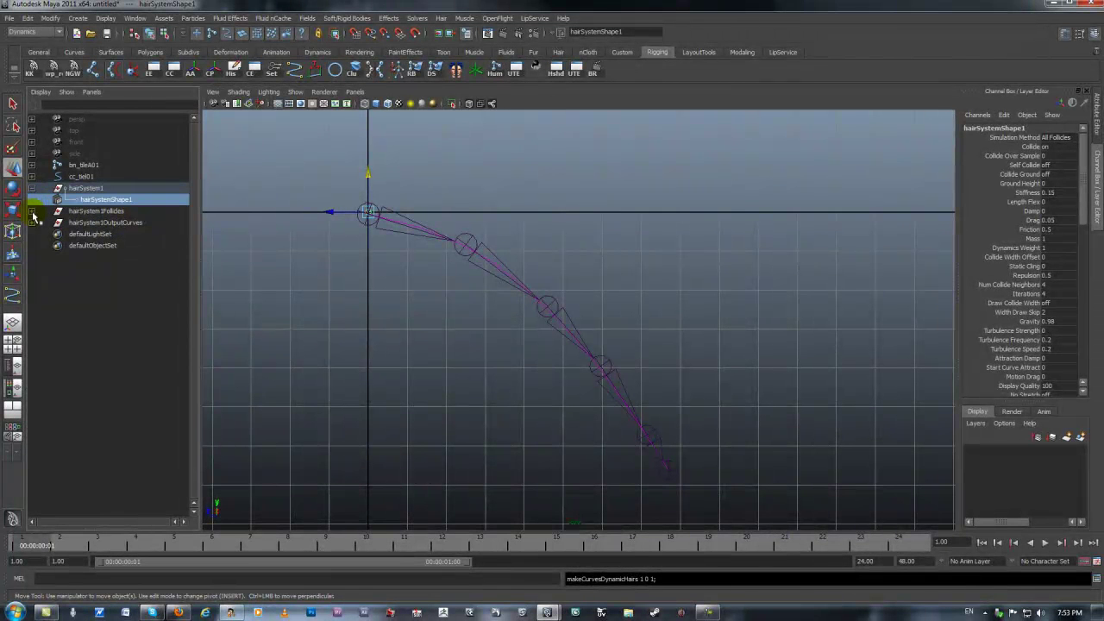
{"action": "left_click", "coordinate": [33, 211]}
{"action": "left_click", "coordinate": [33, 235]}
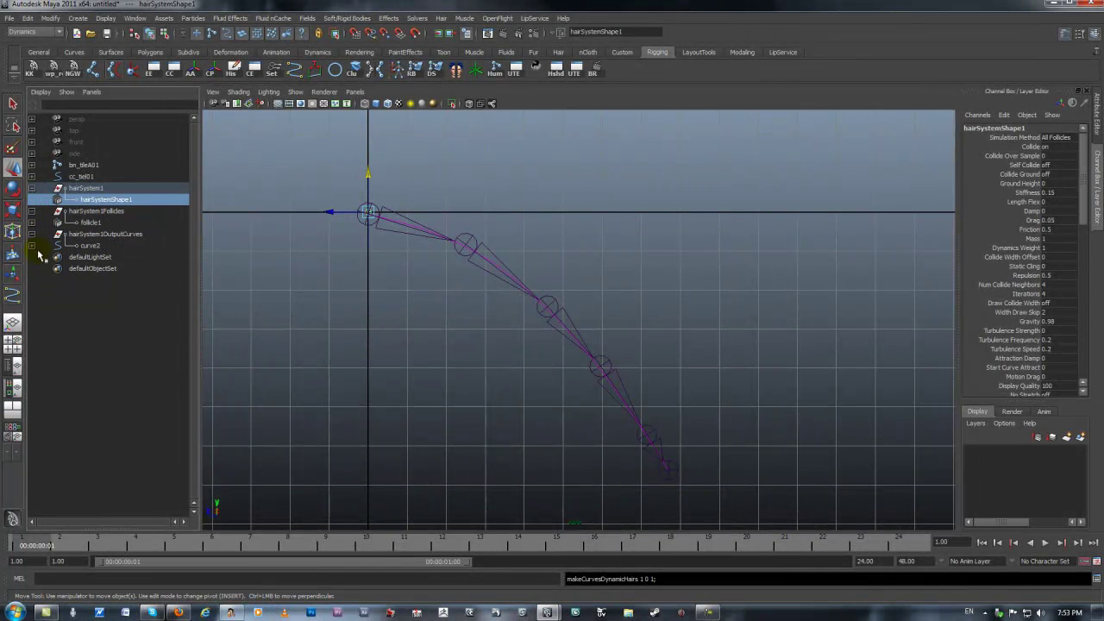
{"action": "left_click", "coordinate": [33, 246]}
{"action": "left_click", "coordinate": [87, 247]}
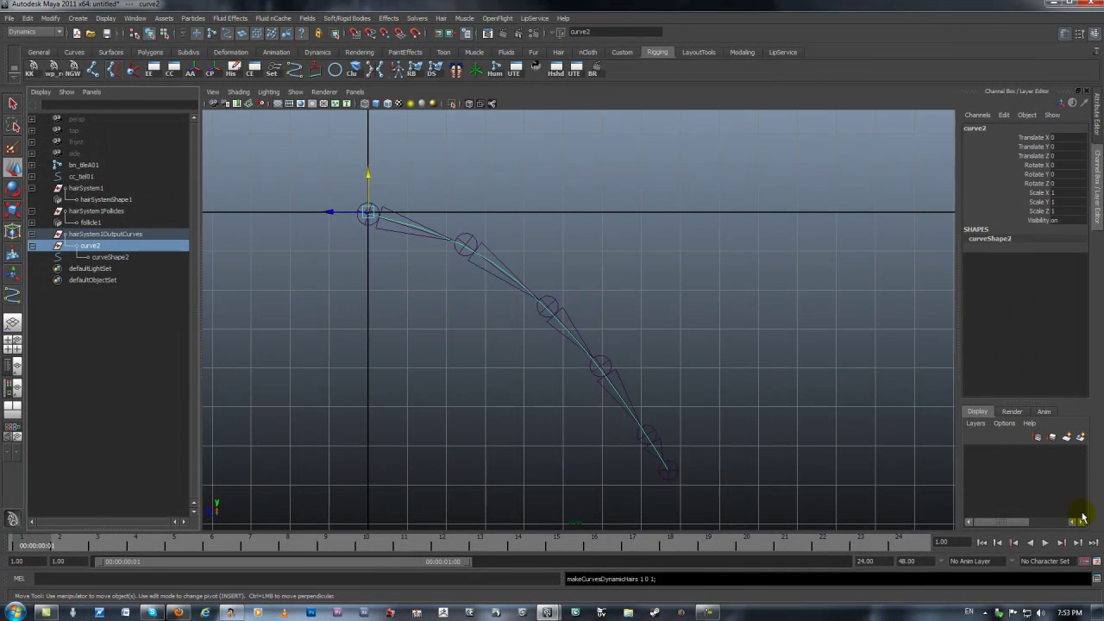
- Play the hair simulation to frame 4 and select the original curve to compare it with the dynamic one
{"action": "left_click", "coordinate": [1044, 541]}
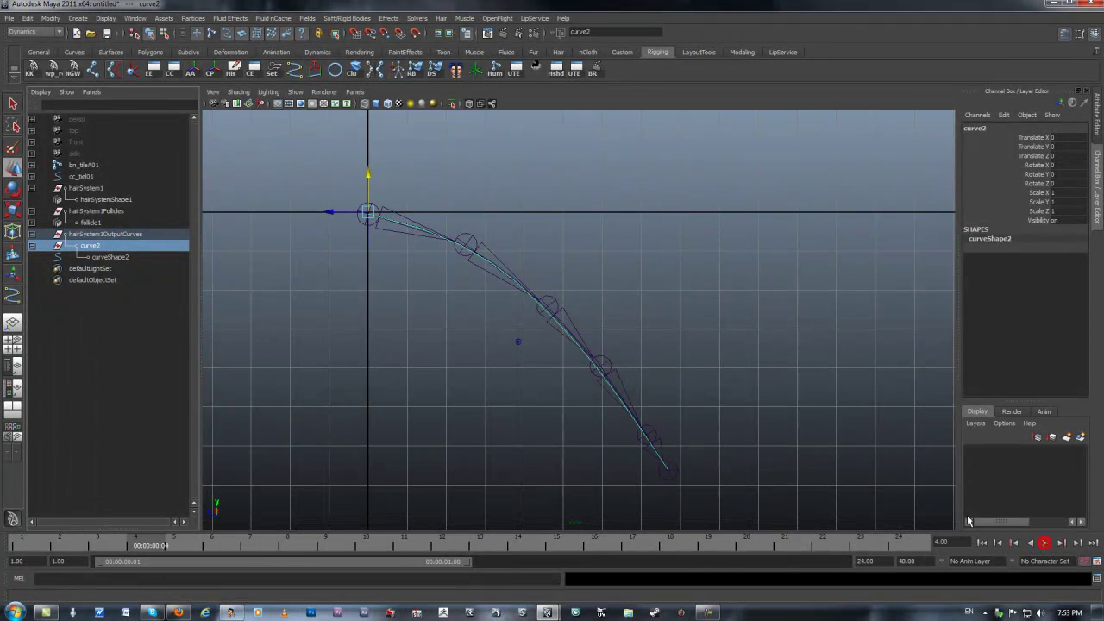
{"action": "left_click", "coordinate": [705, 330]}
{"action": "right_click_drag", "start_coordinate": [727, 331], "coordinate": [1093, 458], "text": "alt"}
{"action": "right_click_drag", "start_coordinate": [725, 343], "coordinate": [556, 287], "text": "alt"}
{"action": "left_click", "coordinate": [557, 294]}
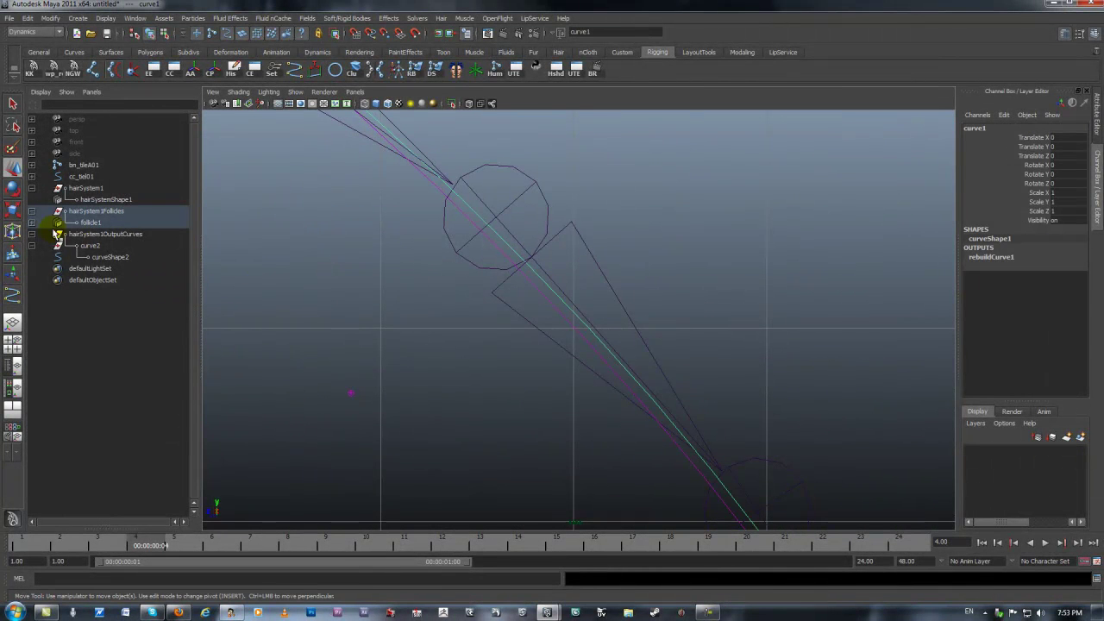
- Examine the original curve under follicle1 and the dynamic curve's shape under hairSystem1OutputCurves
{"action": "left_click", "coordinate": [34, 224]}
{"action": "left_click", "coordinate": [32, 246]}
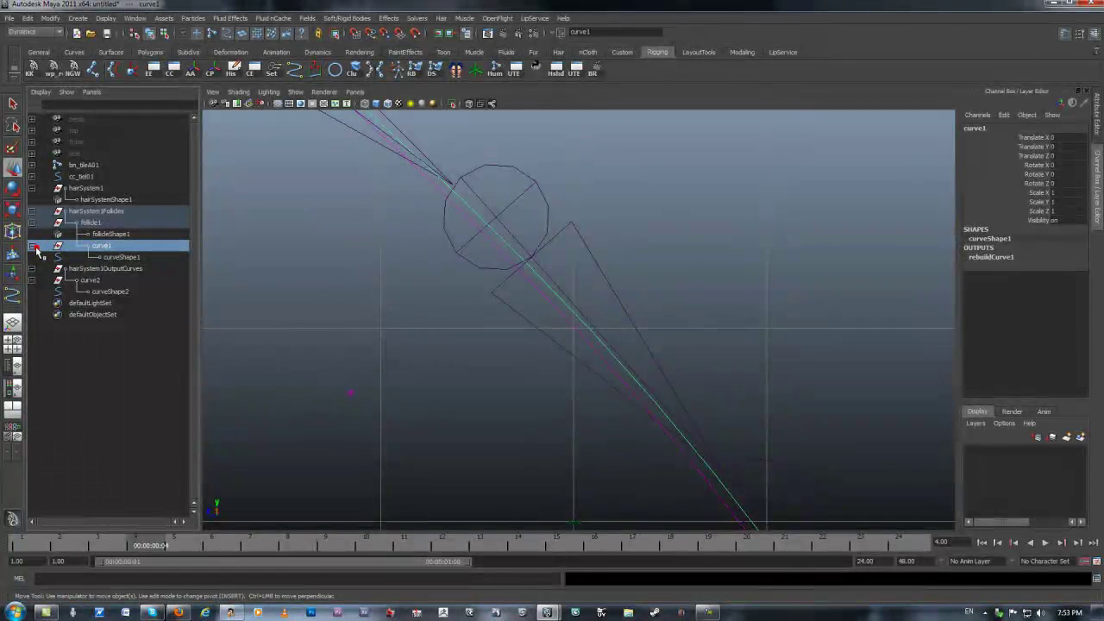
{"action": "left_click", "coordinate": [32, 245]}
{"action": "left_click", "coordinate": [95, 235]}
{"action": "left_click", "coordinate": [101, 246]}
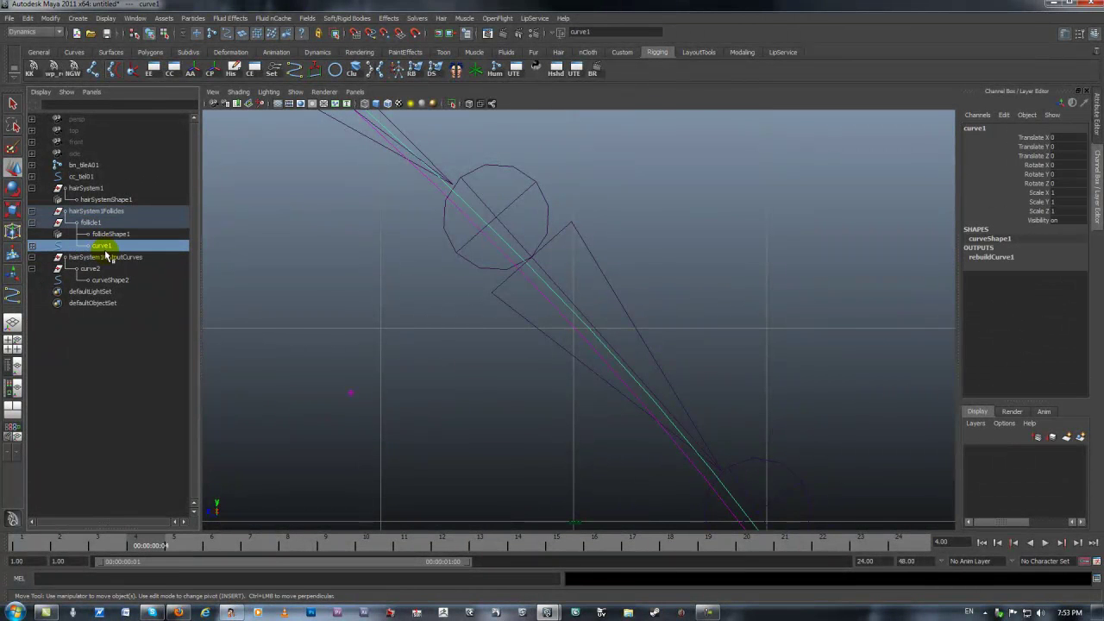
{"action": "left_click", "coordinate": [100, 278]}
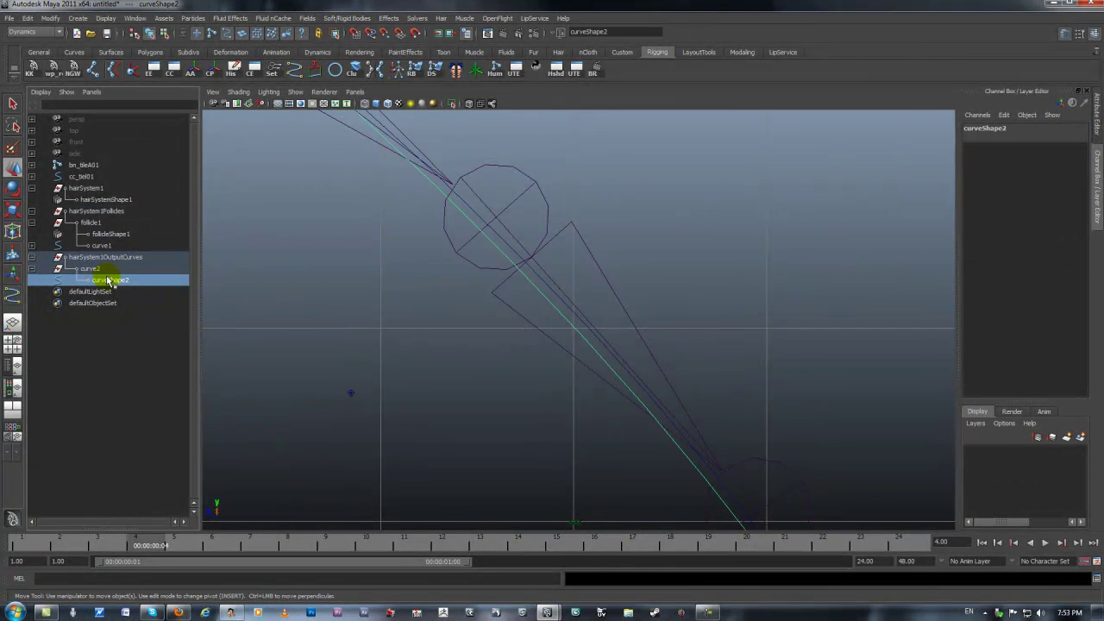
{"action": "left_click", "coordinate": [34, 259]}
{"action": "left_click", "coordinate": [32, 258]}
- Hide the original curve1 under follicle1 and clear the selection
{"action": "left_click", "coordinate": [101, 247]}
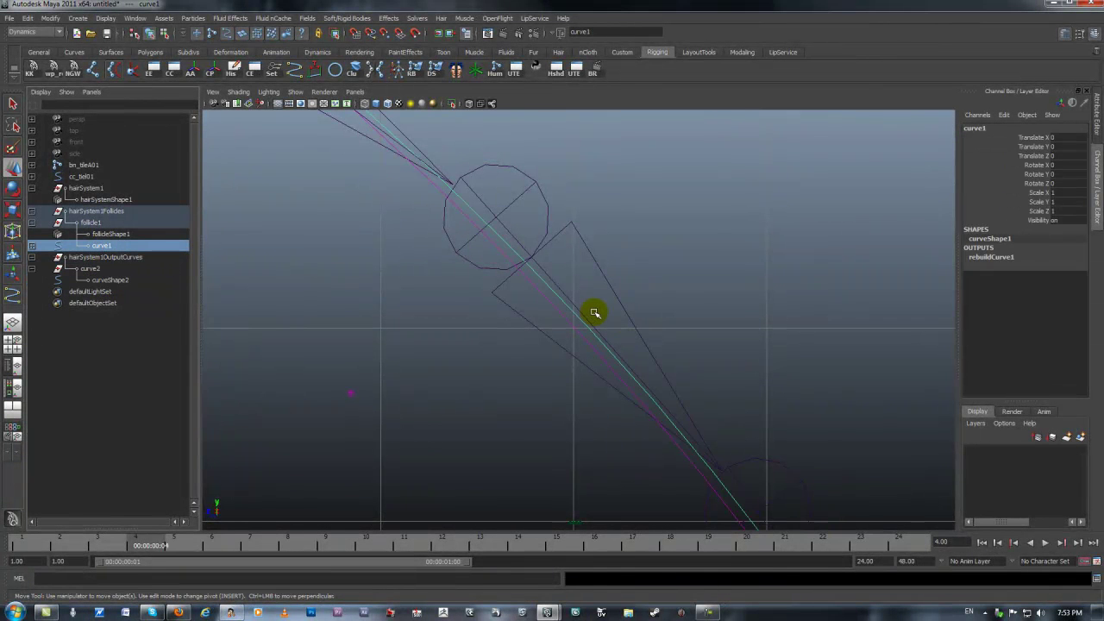
{"action": "key", "text": "f"}
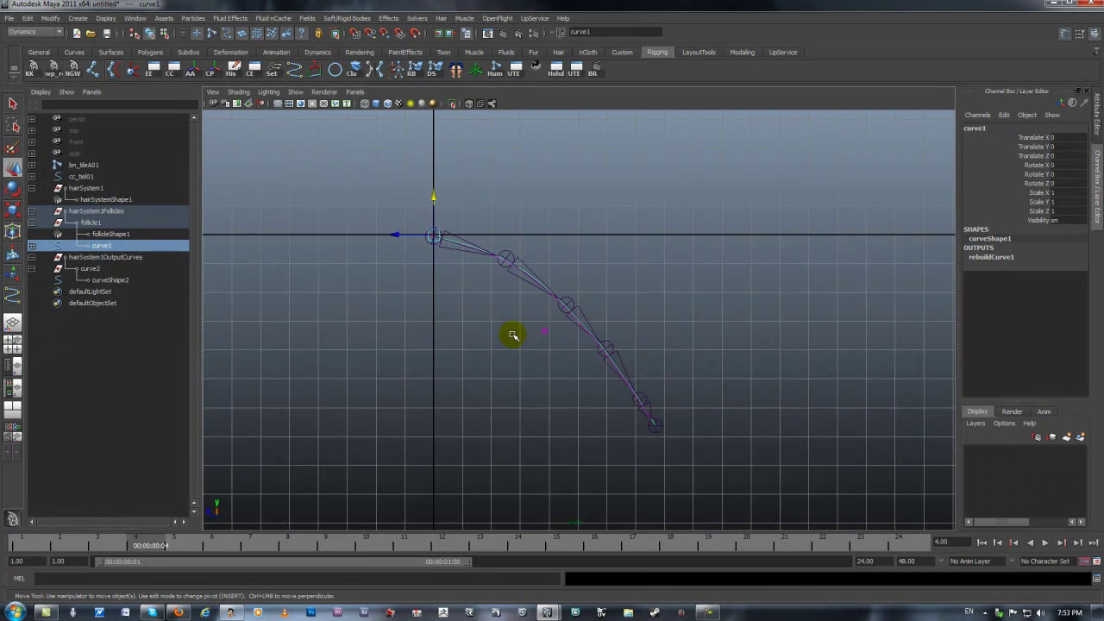
{"action": "left_click", "coordinate": [615, 268]}
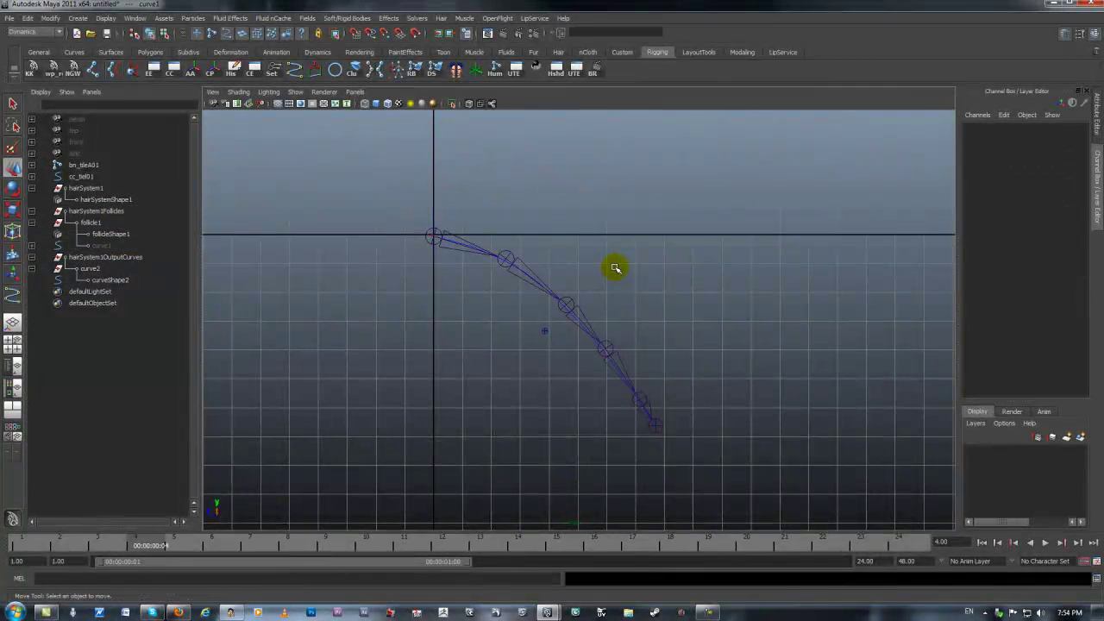
{"action": "right_click_drag", "start_coordinate": [456, 360], "coordinate": [895, 372], "text": "alt"}
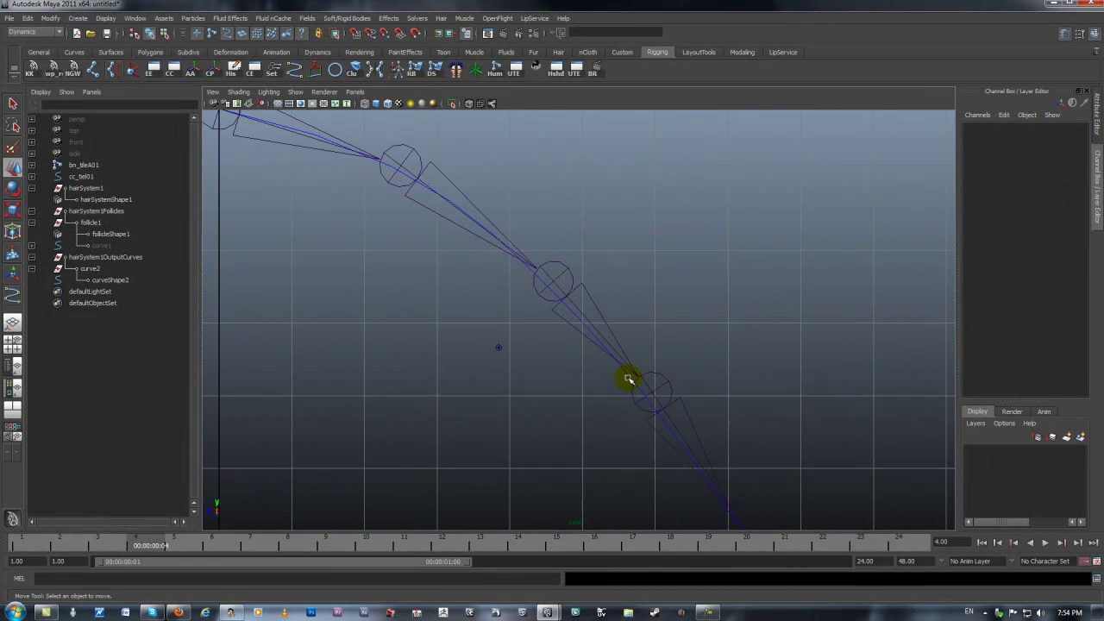
- Extend the playback range to end at frame 1000
{"action": "middle_click_drag", "start_coordinate": [684, 409], "coordinate": [737, 359], "text": "alt"}
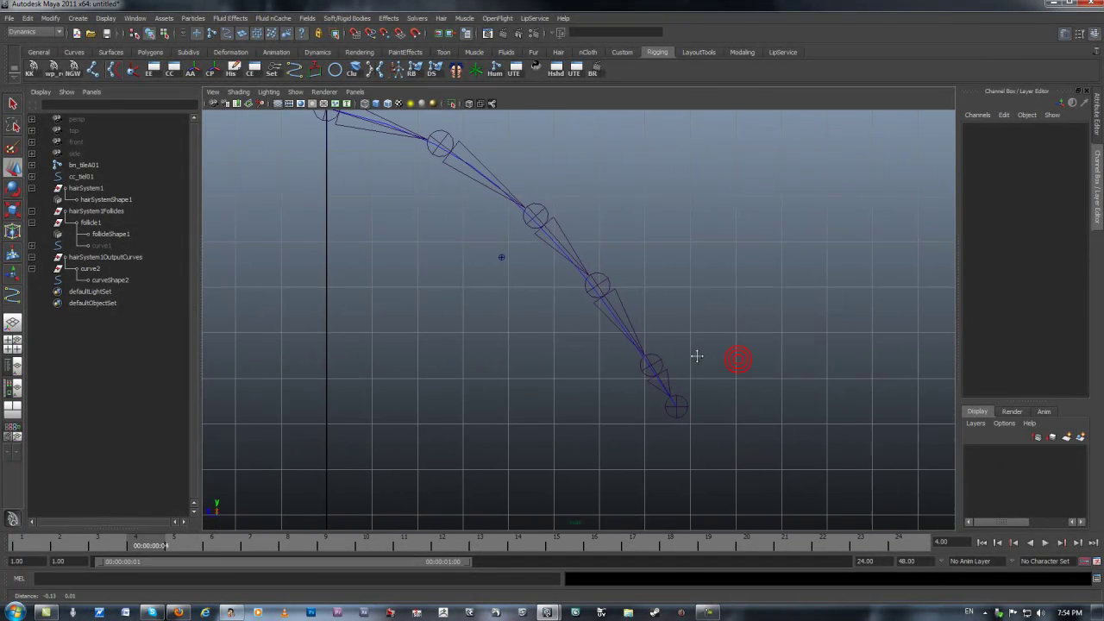
{"action": "middle_click_drag", "start_coordinate": [707, 356], "coordinate": [718, 359], "text": "alt"}
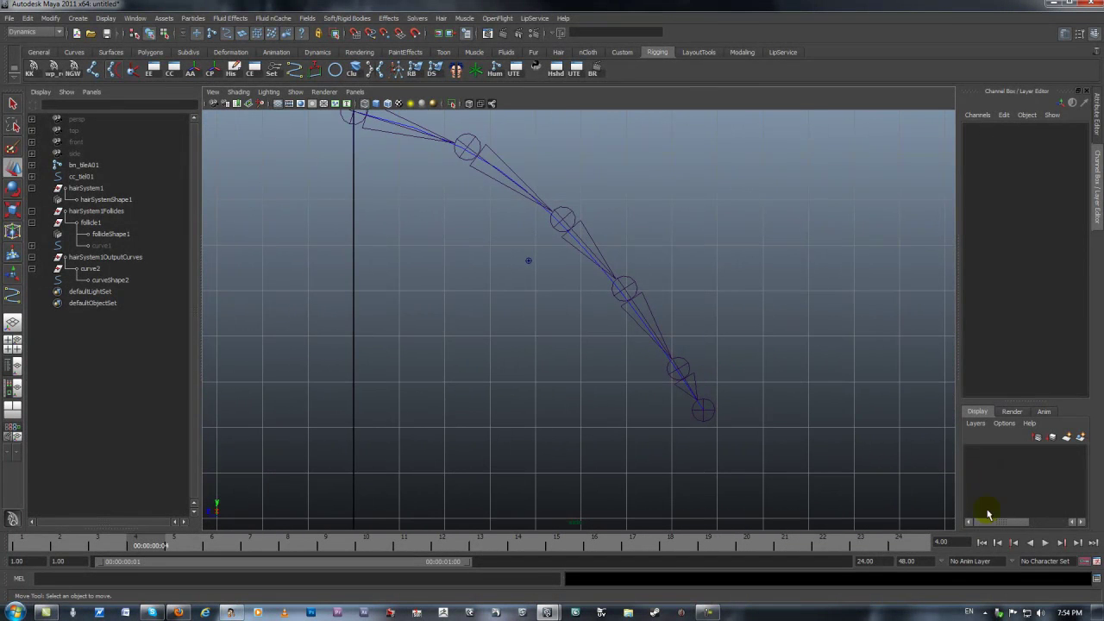
{"action": "left_click", "coordinate": [884, 562]}
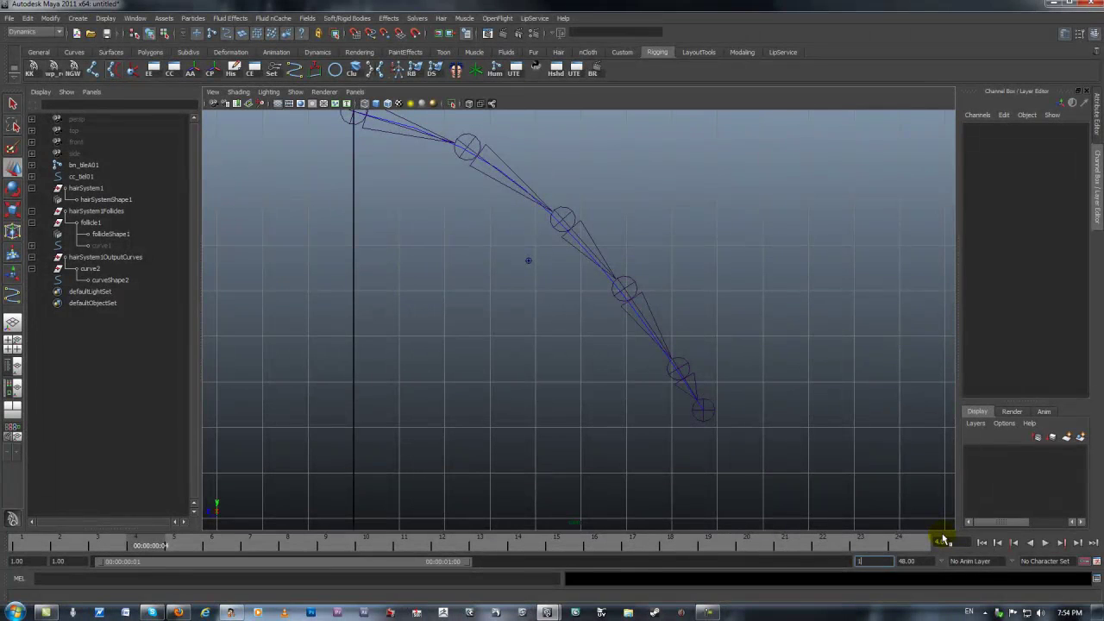
{"action": "type", "text": "1000"}
{"action": "key", "text": "Return"}
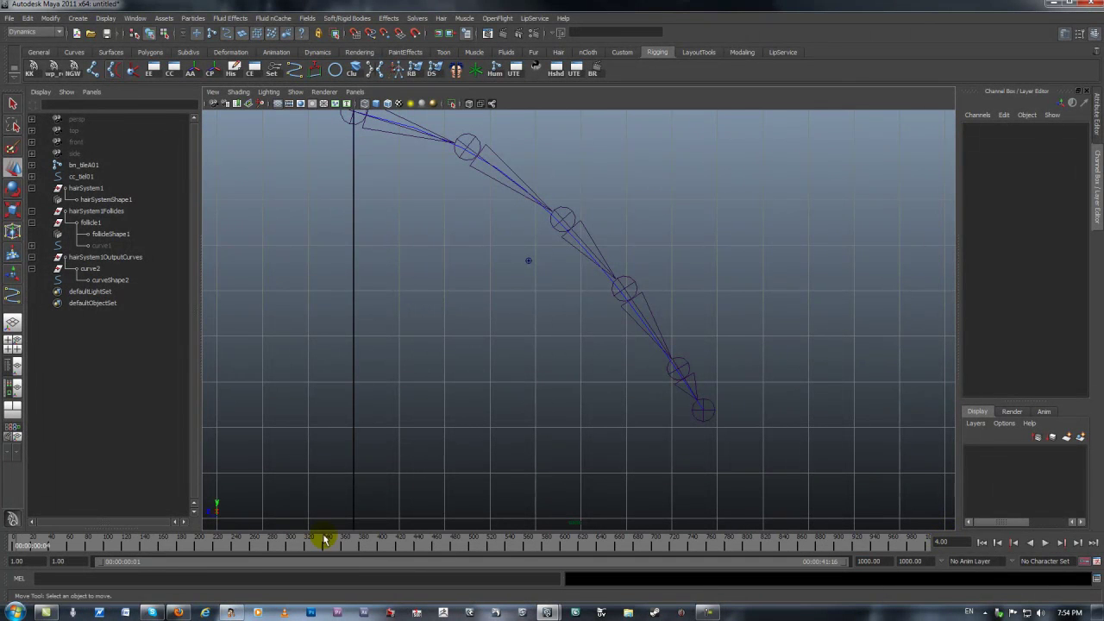
- Start the IK Spline Handle Tool from the Animation menu set with Auto create curve turned off
{"action": "middle_click_drag", "start_coordinate": [451, 207], "coordinate": [498, 274], "text": "alt"}
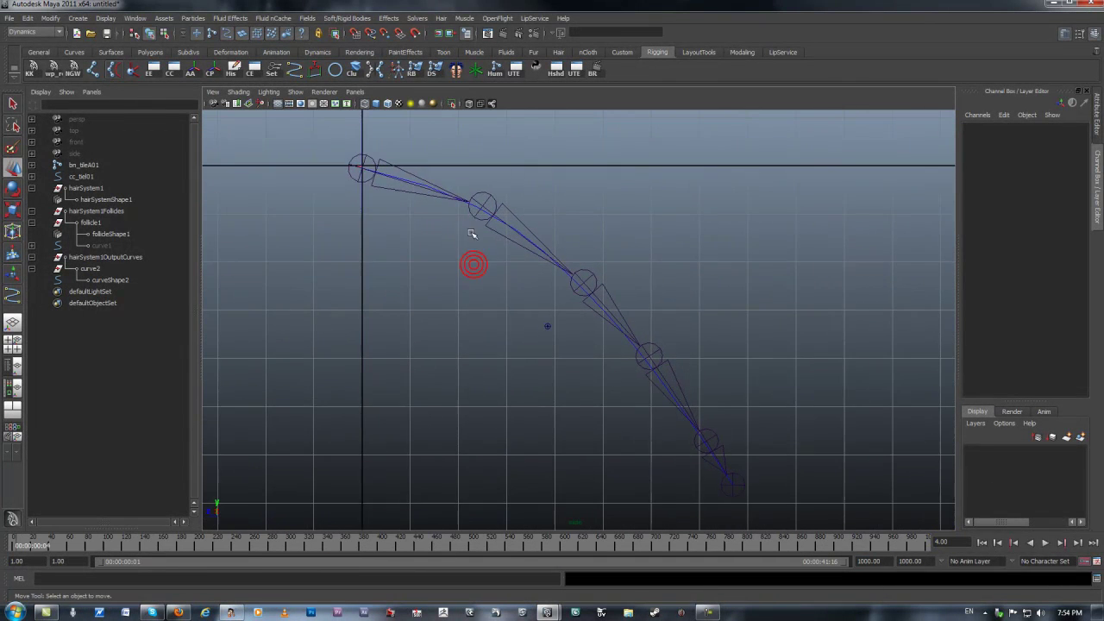
{"action": "right_click_drag", "start_coordinate": [498, 273], "coordinate": [436, 227], "text": "alt"}
{"action": "middle_click_drag", "start_coordinate": [437, 227], "coordinate": [413, 213], "text": "alt"}
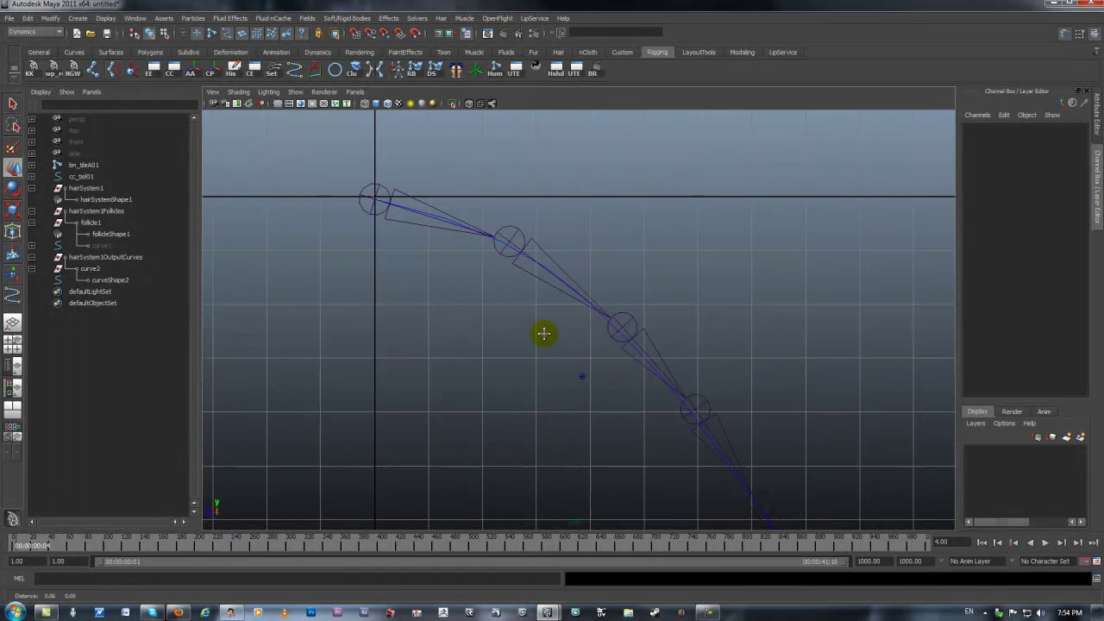
{"action": "middle_click_drag", "start_coordinate": [497, 320], "coordinate": [458, 312], "text": "alt"}
{"action": "right_click_drag", "start_coordinate": [457, 312], "coordinate": [449, 247], "text": "alt"}
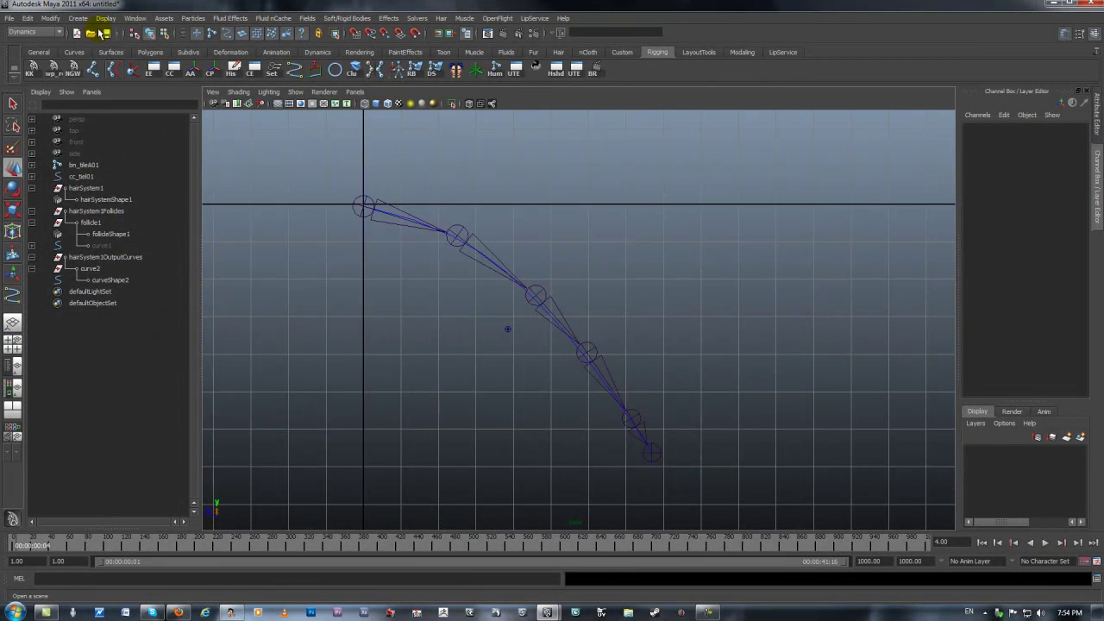
{"action": "left_click", "coordinate": [34, 32]}
{"action": "left_click", "coordinate": [37, 36]}
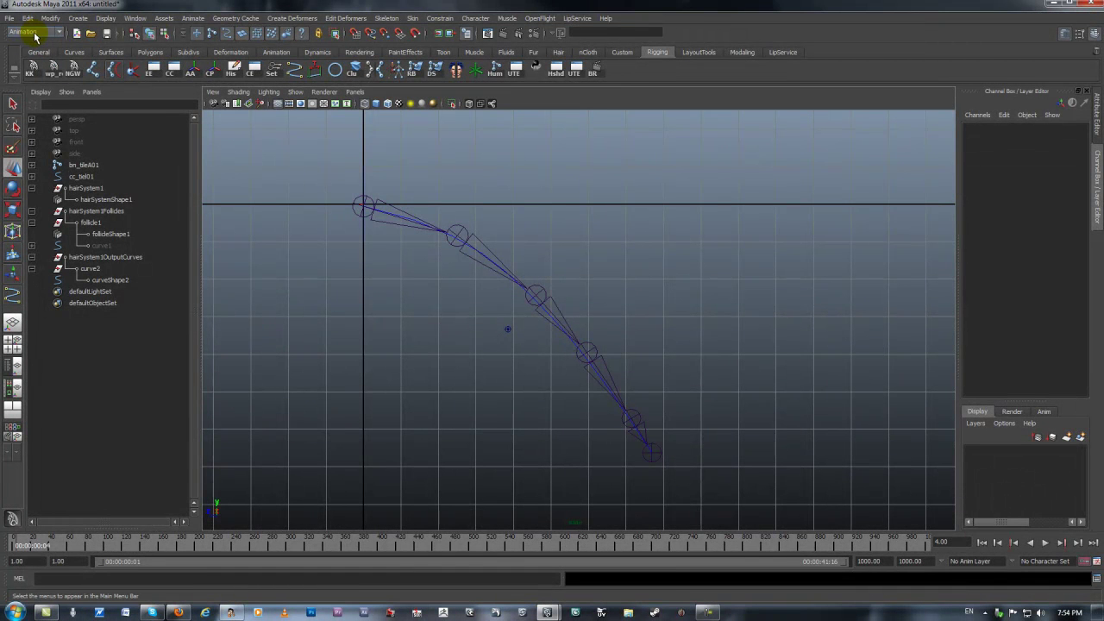
{"action": "left_click", "coordinate": [387, 18]}
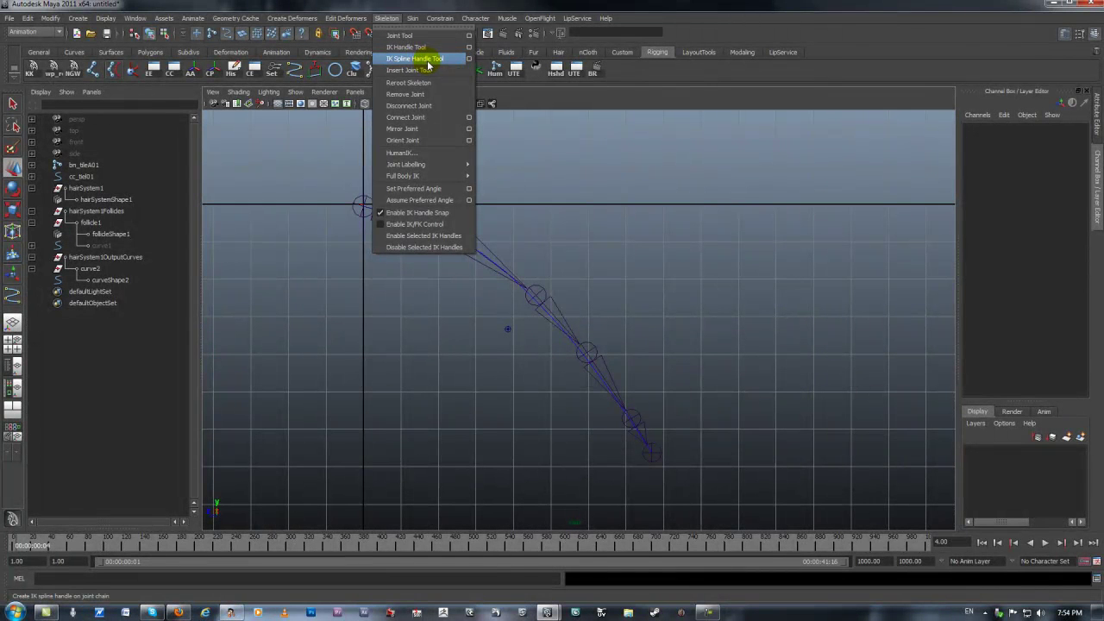
{"action": "left_click", "coordinate": [469, 60]}
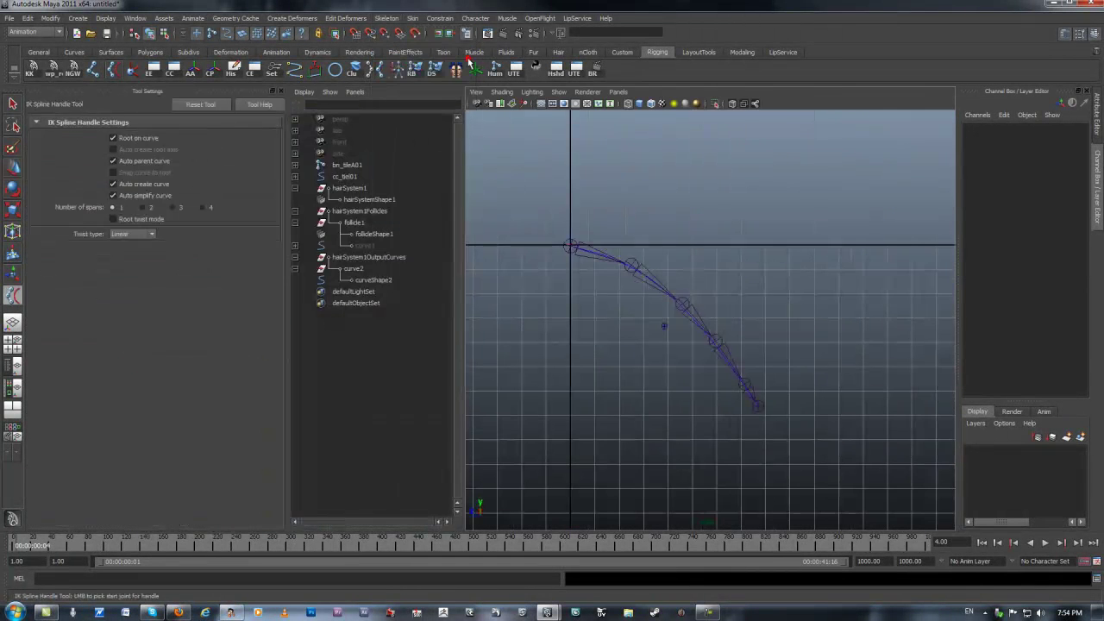
{"action": "left_click", "coordinate": [114, 185]}
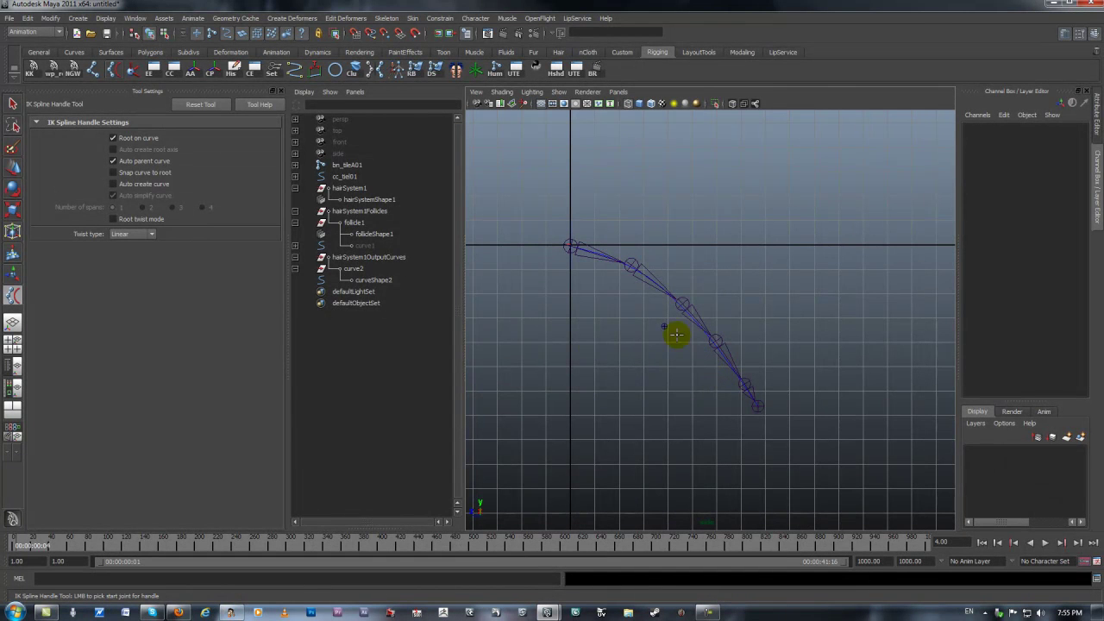
{"action": "left_click", "coordinate": [279, 91]}
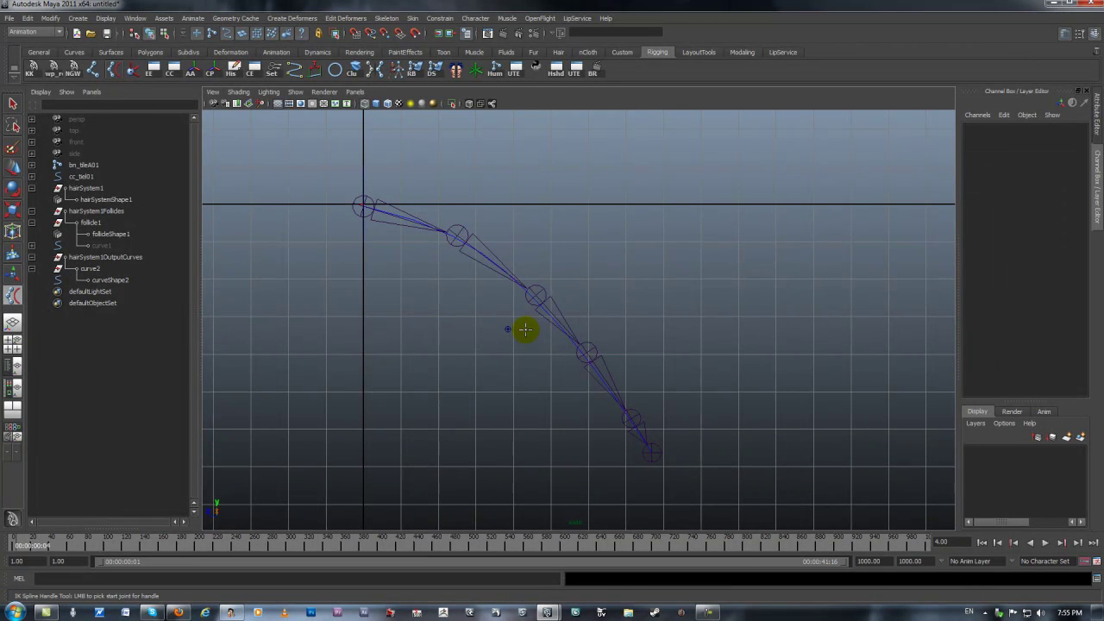
- Try to create a spline IK handle from the root joint to the tip joint, picking the curve at the third joint
{"action": "left_click", "coordinate": [362, 212]}
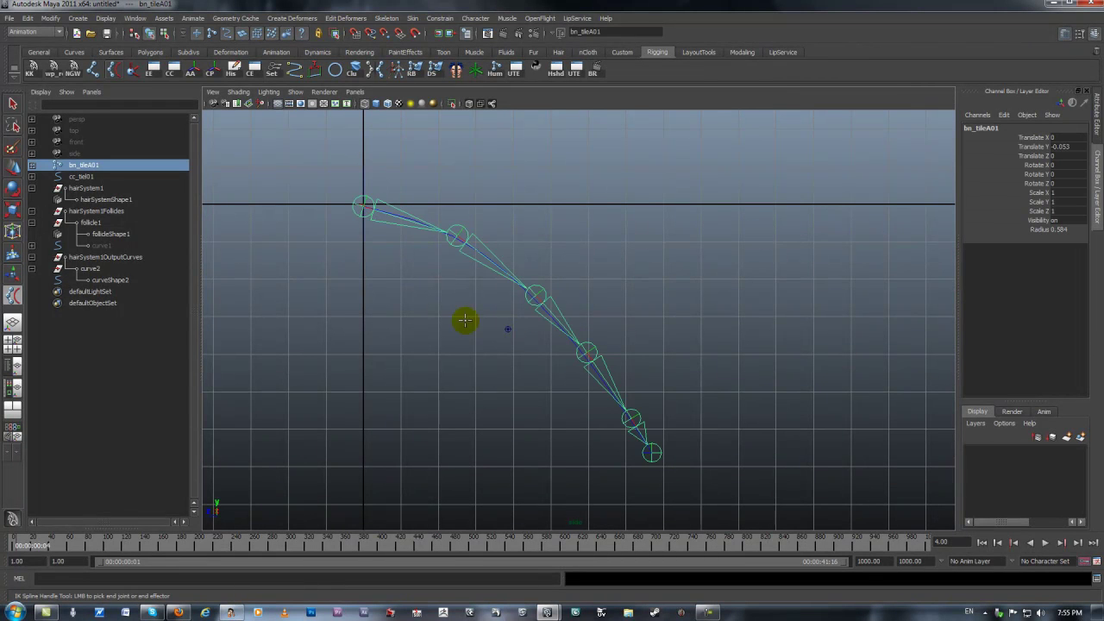
{"action": "left_click", "coordinate": [649, 457]}
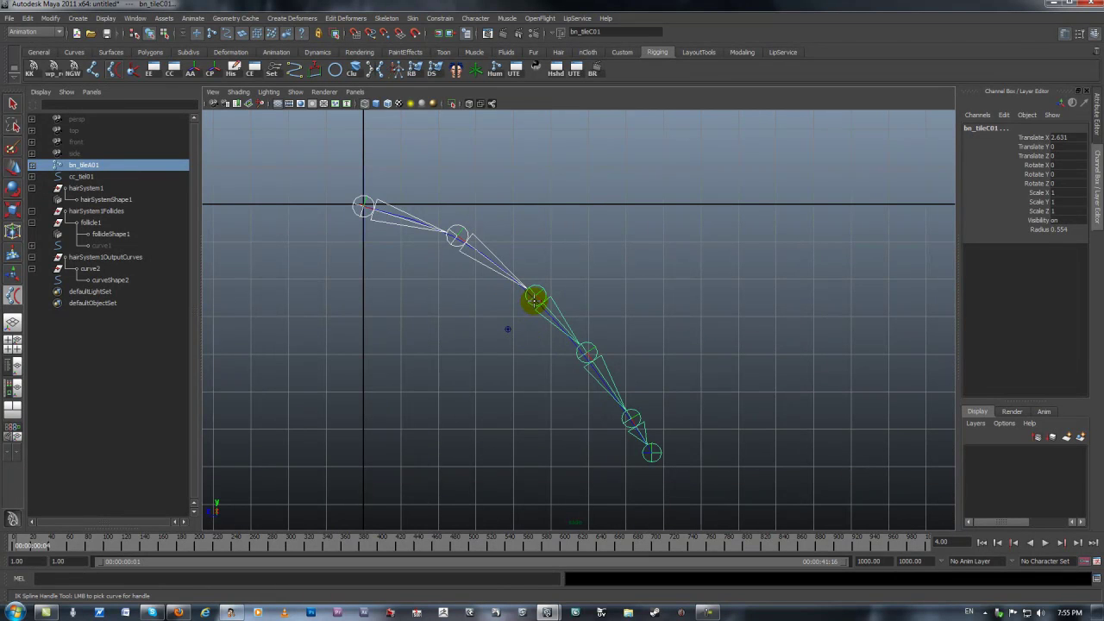
{"action": "left_click", "coordinate": [536, 298]}
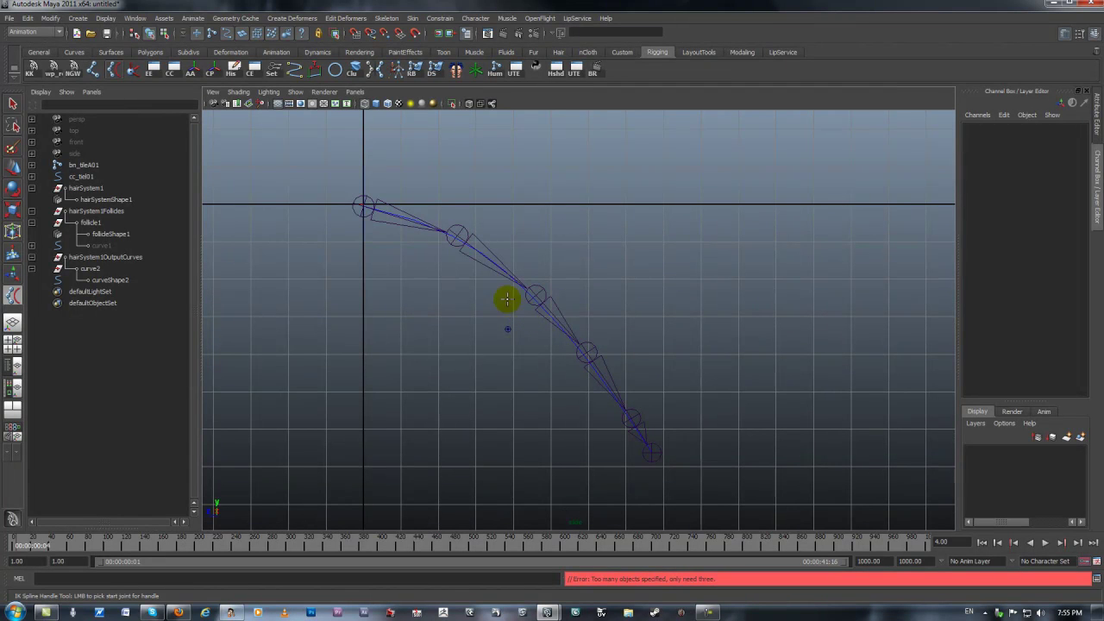
- Create a spline IK handle from the root joint to the tail's tip joint, using the dynamic hair curve between the first two joints
{"action": "left_click", "coordinate": [362, 211]}
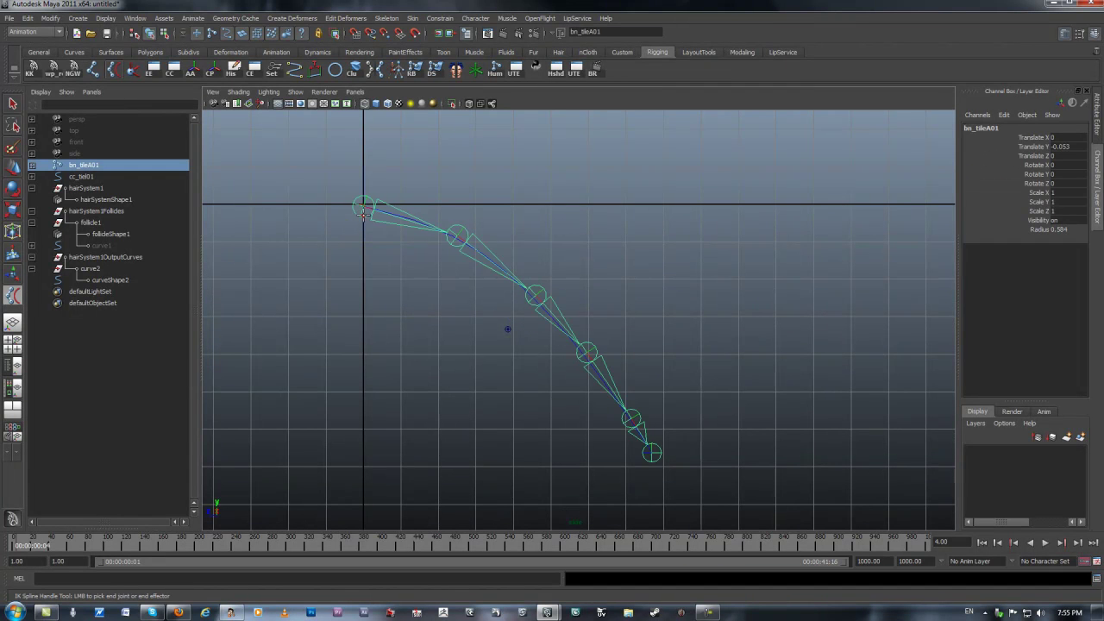
{"action": "left_click", "coordinate": [653, 456]}
{"action": "left_click", "coordinate": [406, 218]}
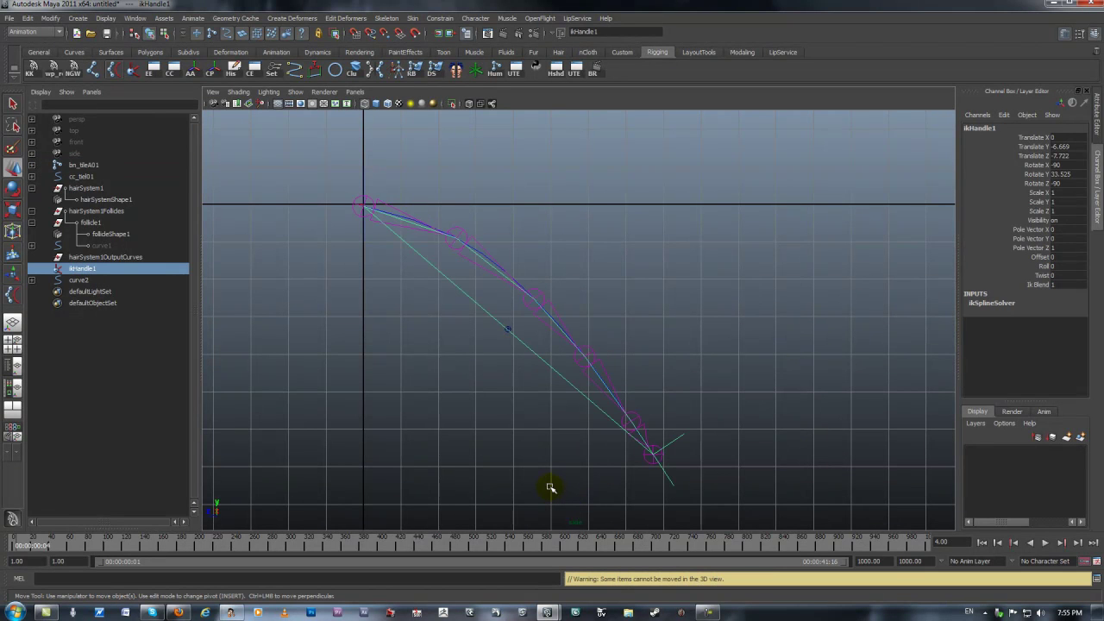
- Play the simulation to test the spline IK chain, and replay it with the dynamic curve2 selected
{"action": "left_click", "coordinate": [1044, 542]}
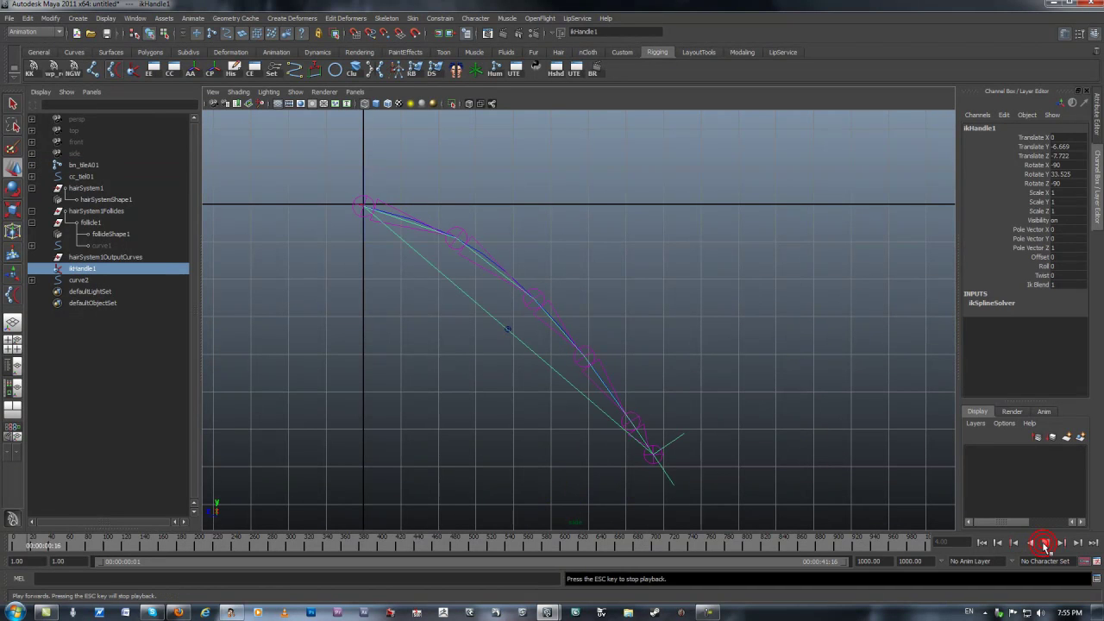
{"action": "left_click", "coordinate": [1044, 542]}
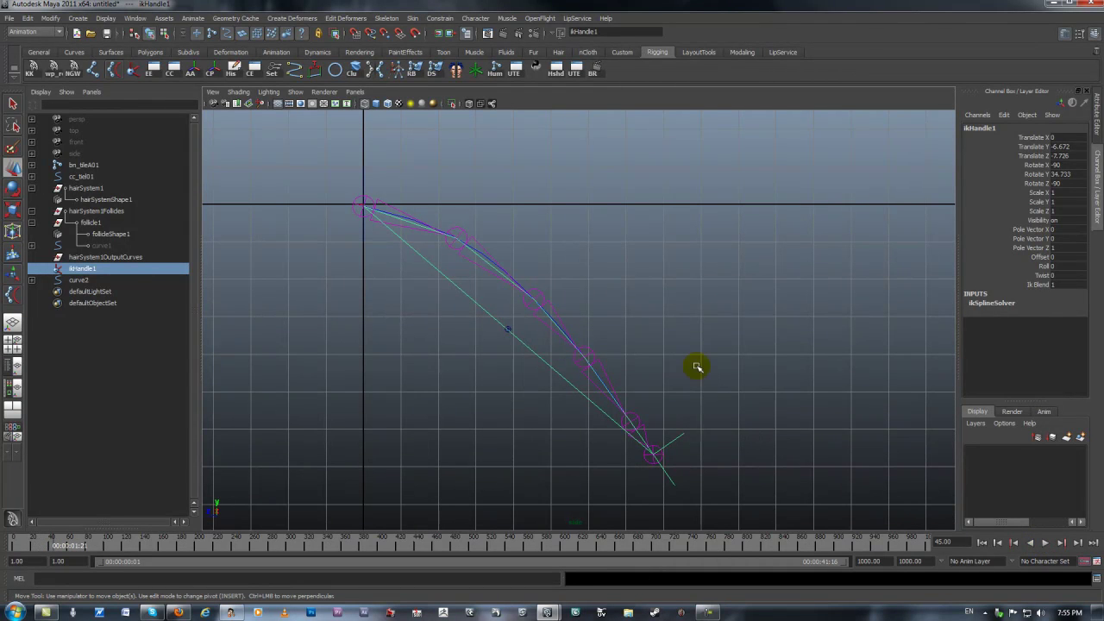
{"action": "left_click", "coordinate": [487, 256]}
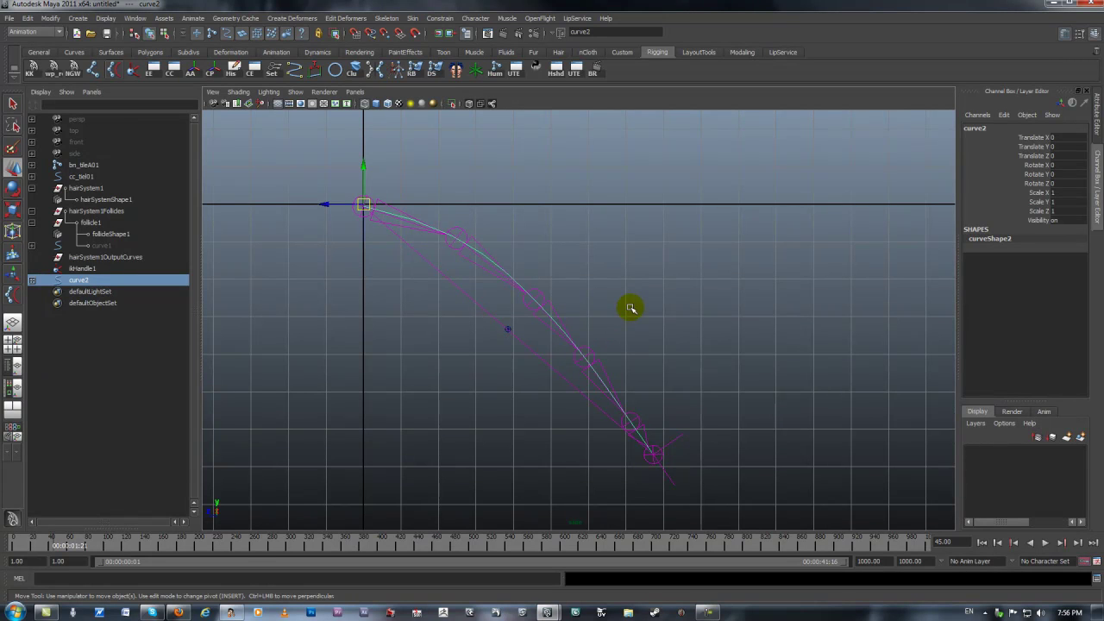
{"action": "left_click", "coordinate": [1044, 542]}
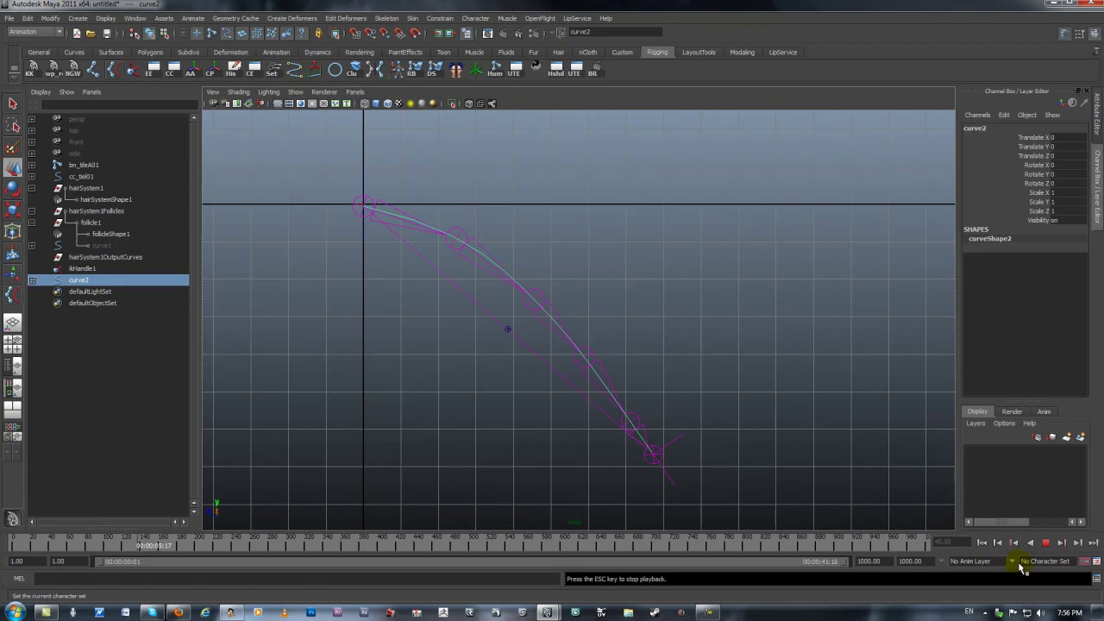
{"action": "left_click", "coordinate": [1044, 543]}
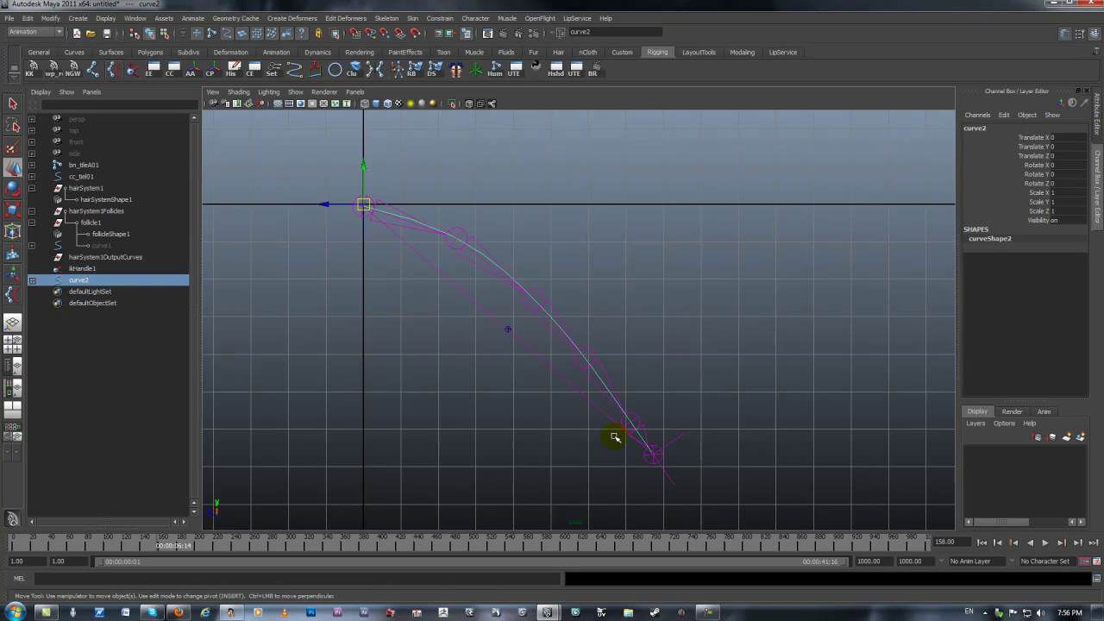
- Set the Point Lock of followed follicleShape1 to Base and play the simulation to check the freed tail tip
{"action": "key", "text": "ctrl+a"}
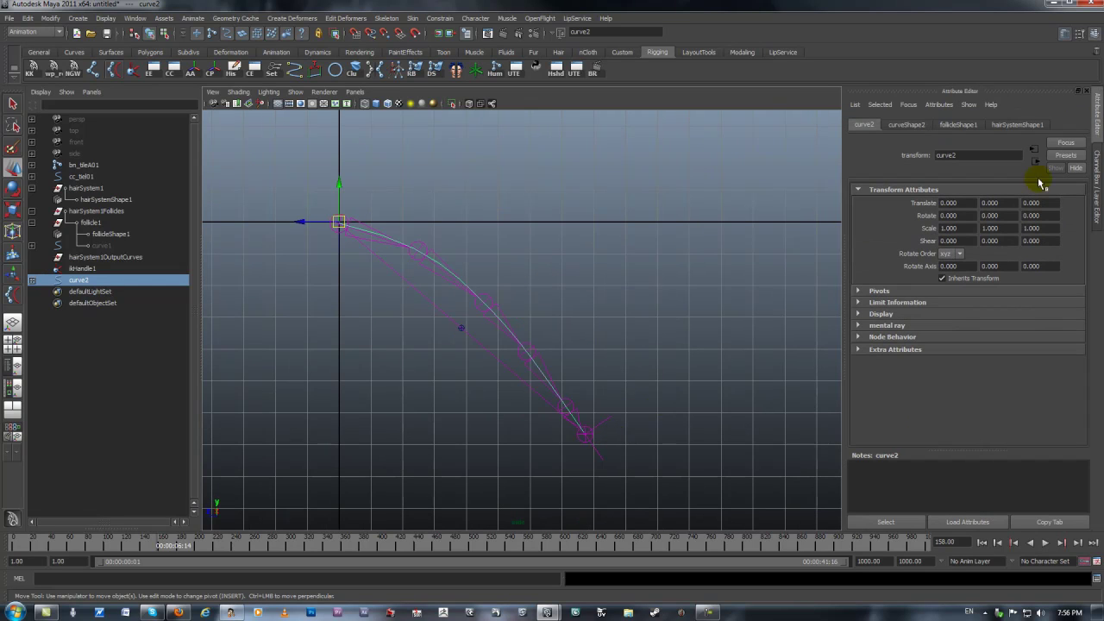
{"action": "left_click", "coordinate": [955, 128]}
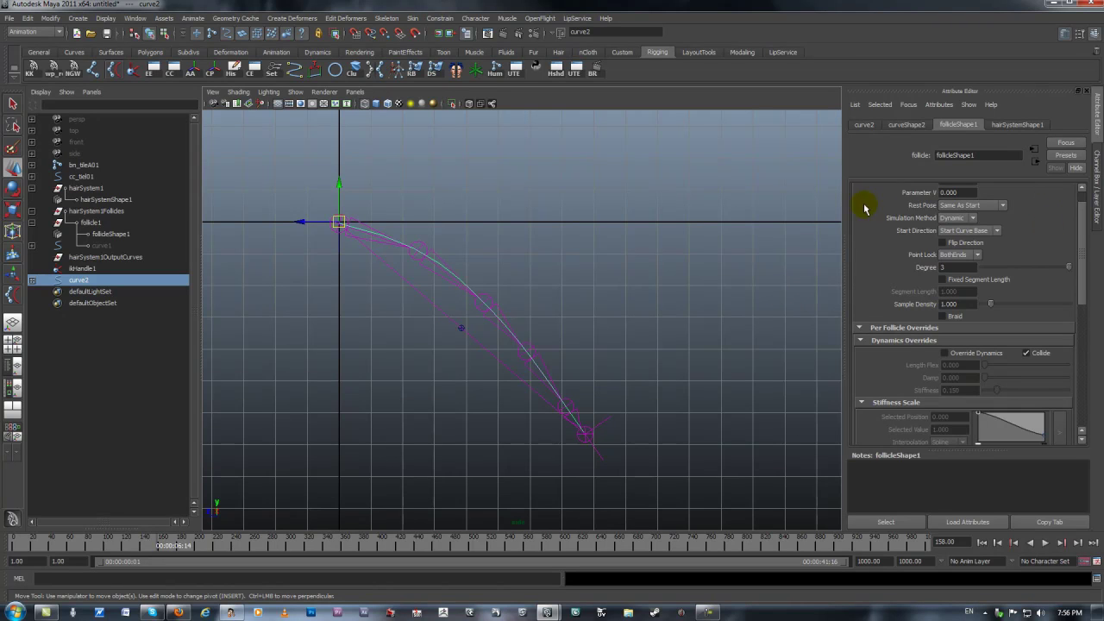
{"action": "left_click_drag", "start_coordinate": [1080, 257], "coordinate": [1080, 242]}
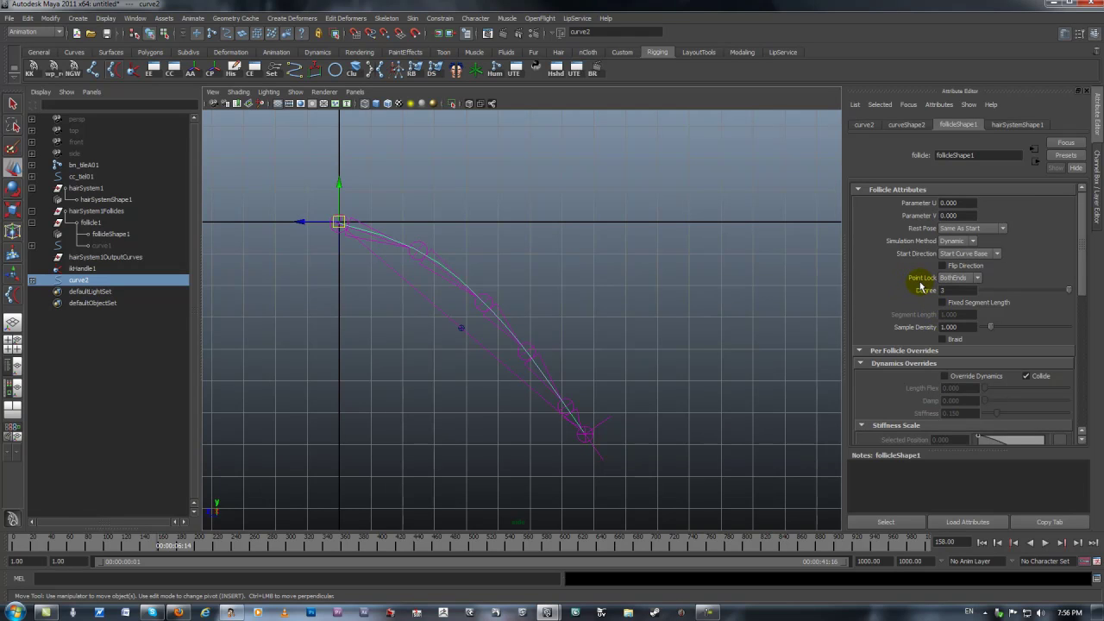
{"action": "left_click", "coordinate": [949, 277]}
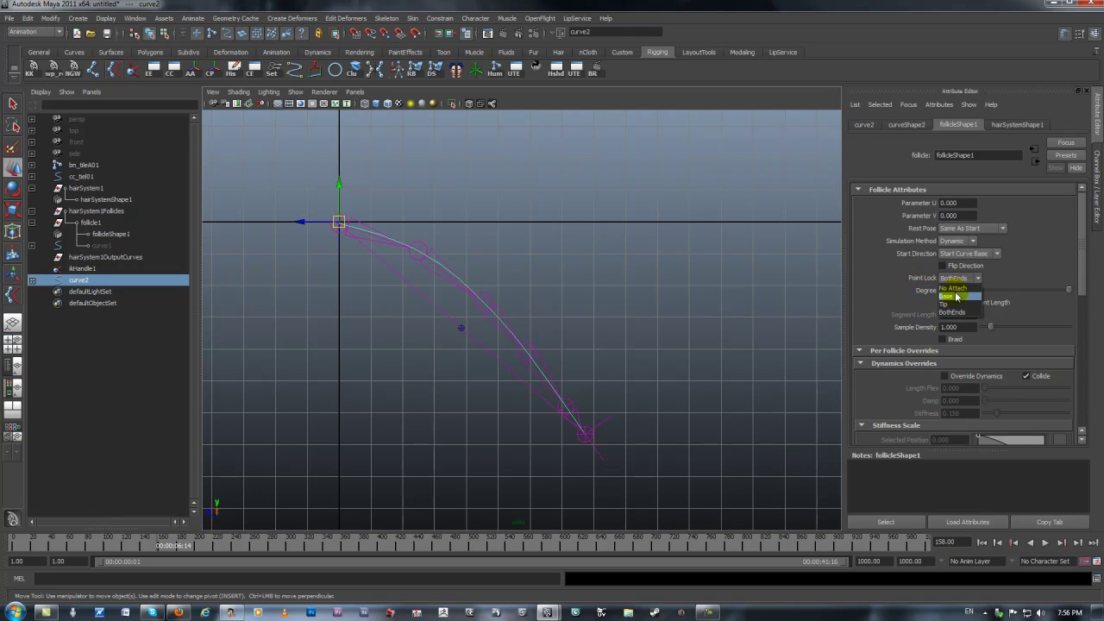
{"action": "left_click", "coordinate": [955, 297]}
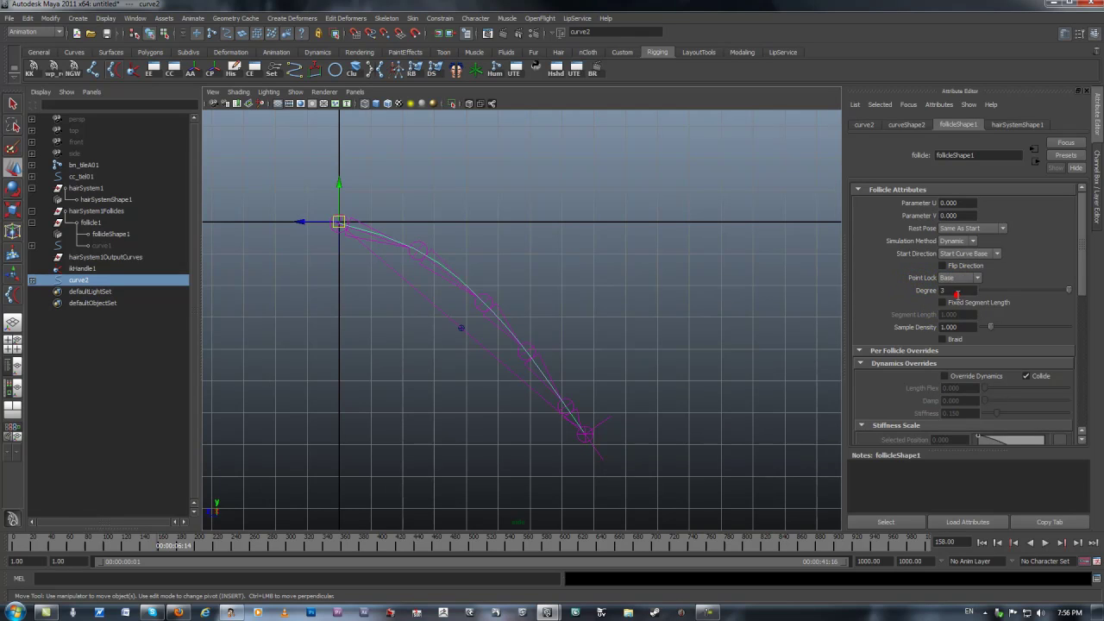
{"action": "left_click", "coordinate": [1045, 543]}
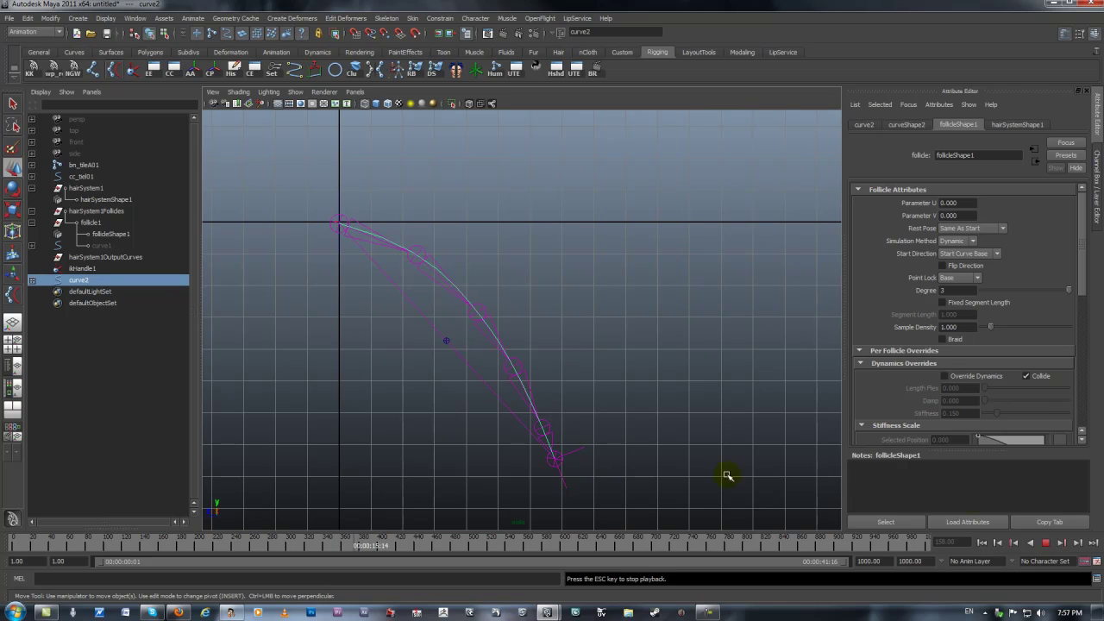
{"action": "left_click", "coordinate": [1045, 543]}
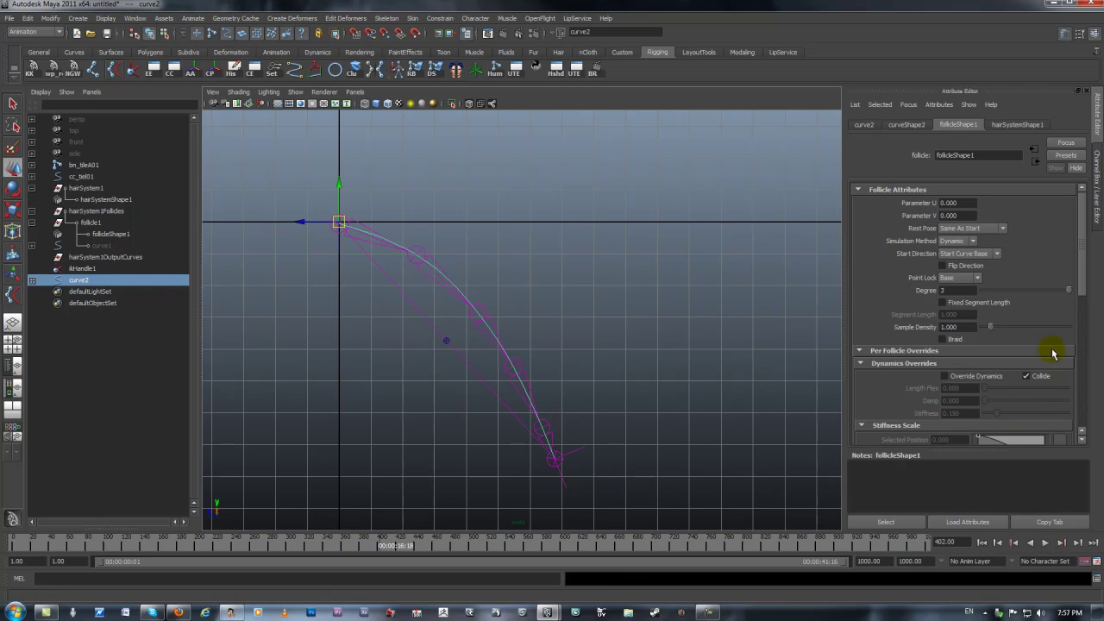
- Enable Override Dynamics on follicleShape1 and set its Stiffness to 0.042 while the simulation plays
{"action": "left_click_drag", "start_coordinate": [1086, 291], "coordinate": [1086, 319]}
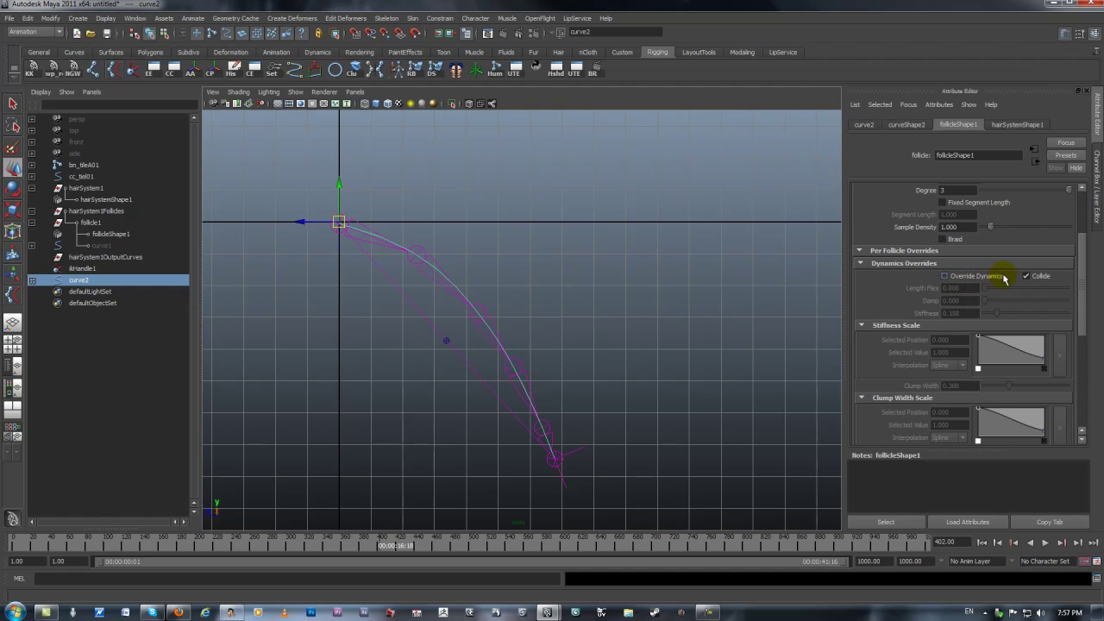
{"action": "left_click", "coordinate": [945, 277]}
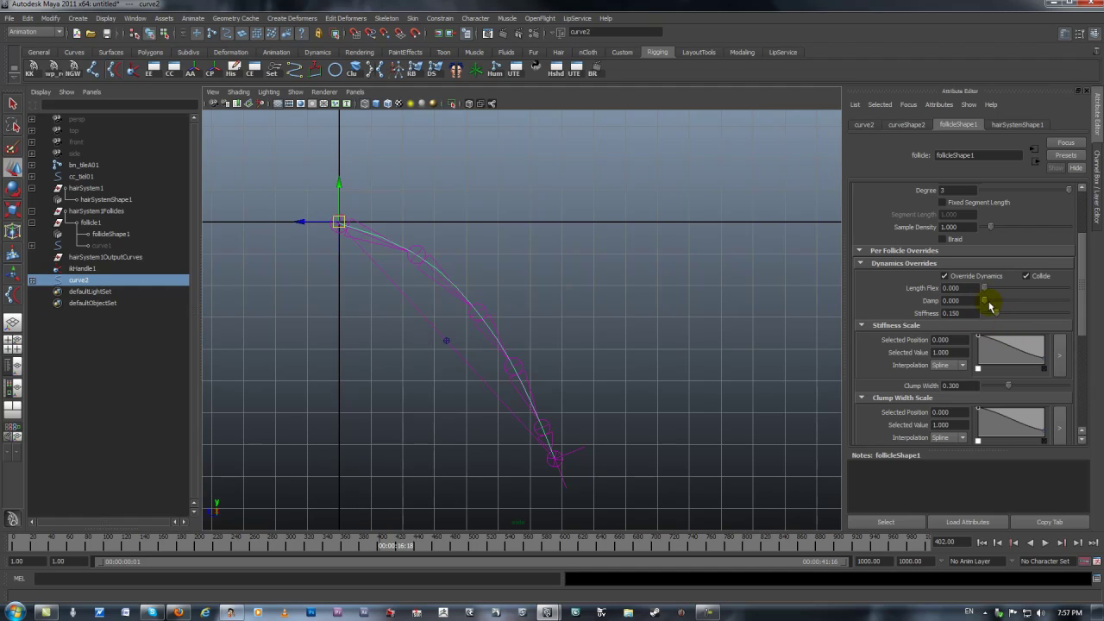
{"action": "left_click_drag", "start_coordinate": [991, 316], "coordinate": [987, 317]}
{"action": "left_click", "coordinate": [1044, 543]}
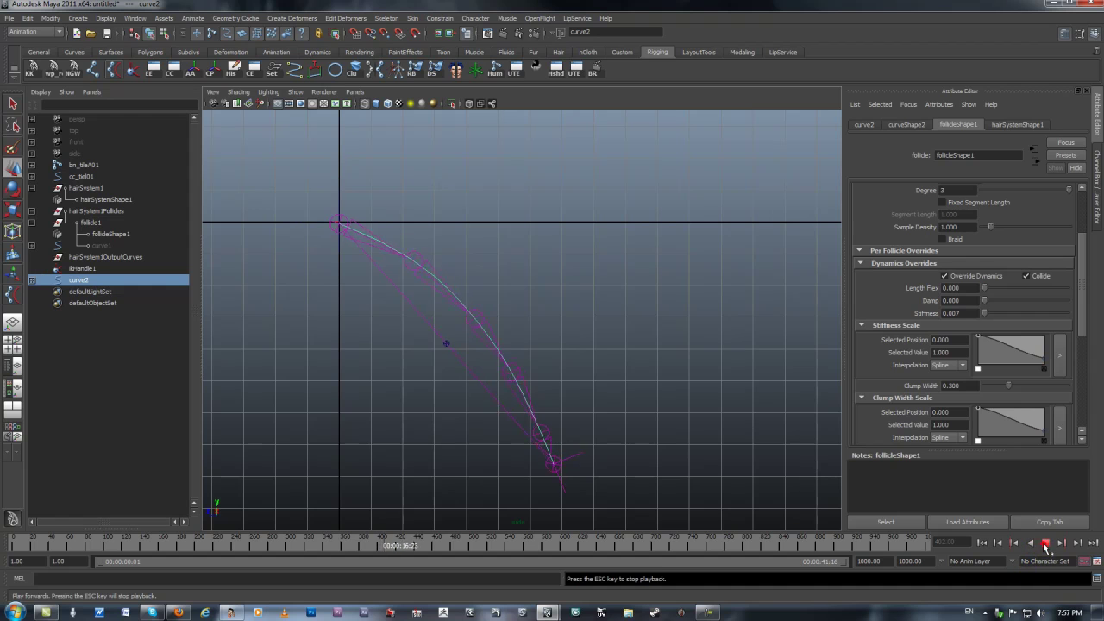
{"action": "left_click", "coordinate": [988, 314]}
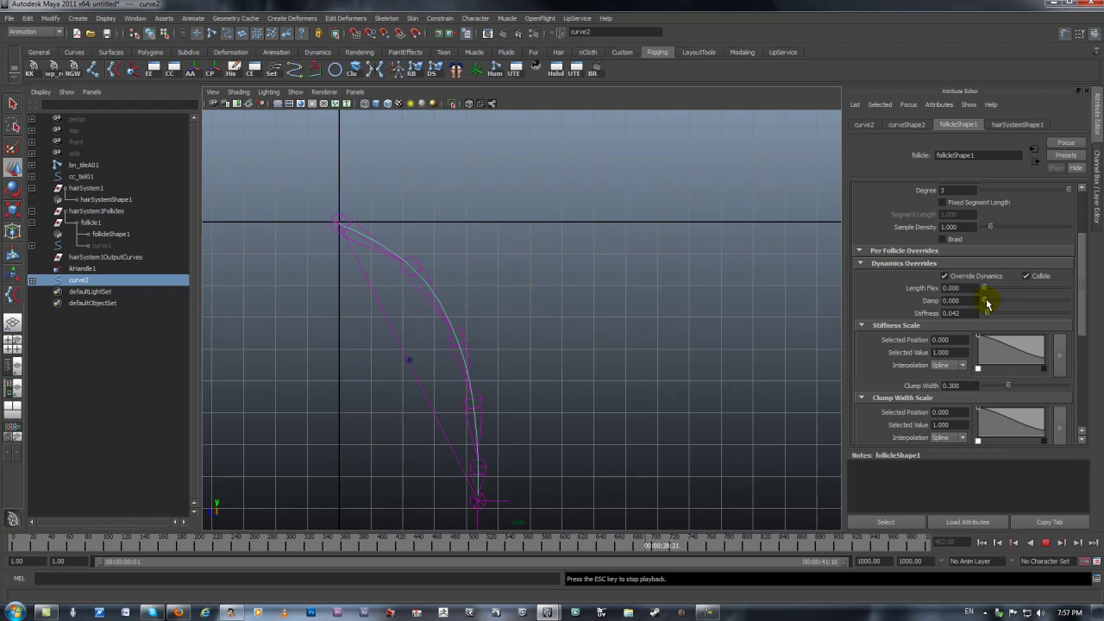
- Set the follicle's Damp to 4.895 and Length Flex to 0.105, and add a Stiffness Scale point at position 0.330
{"action": "left_click_drag", "start_coordinate": [985, 301], "coordinate": [990, 302]}
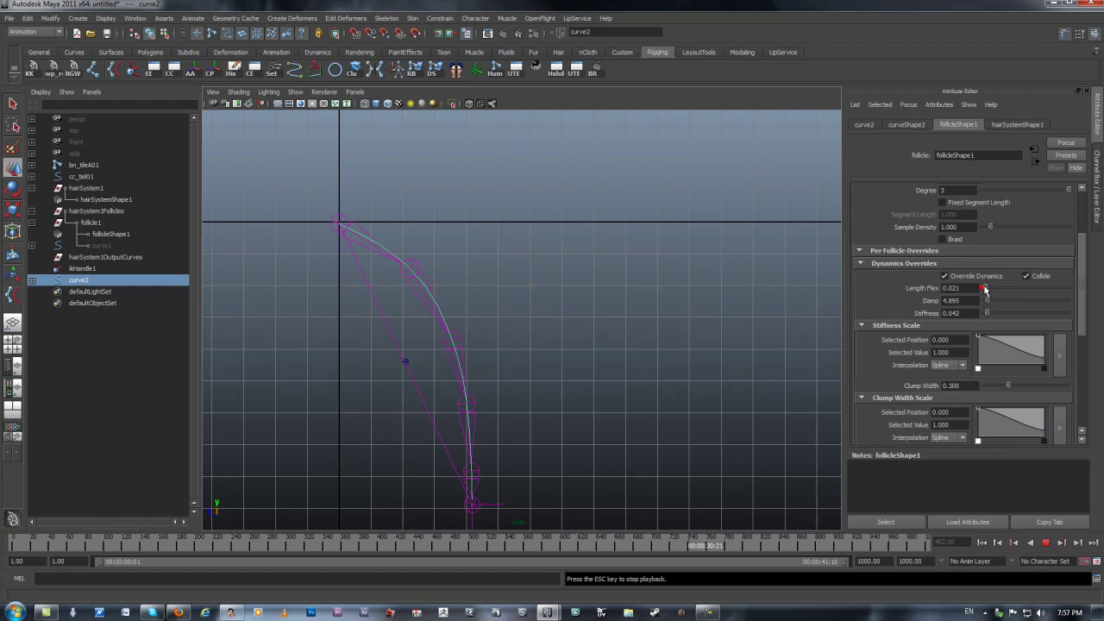
{"action": "left_click", "coordinate": [1000, 347]}
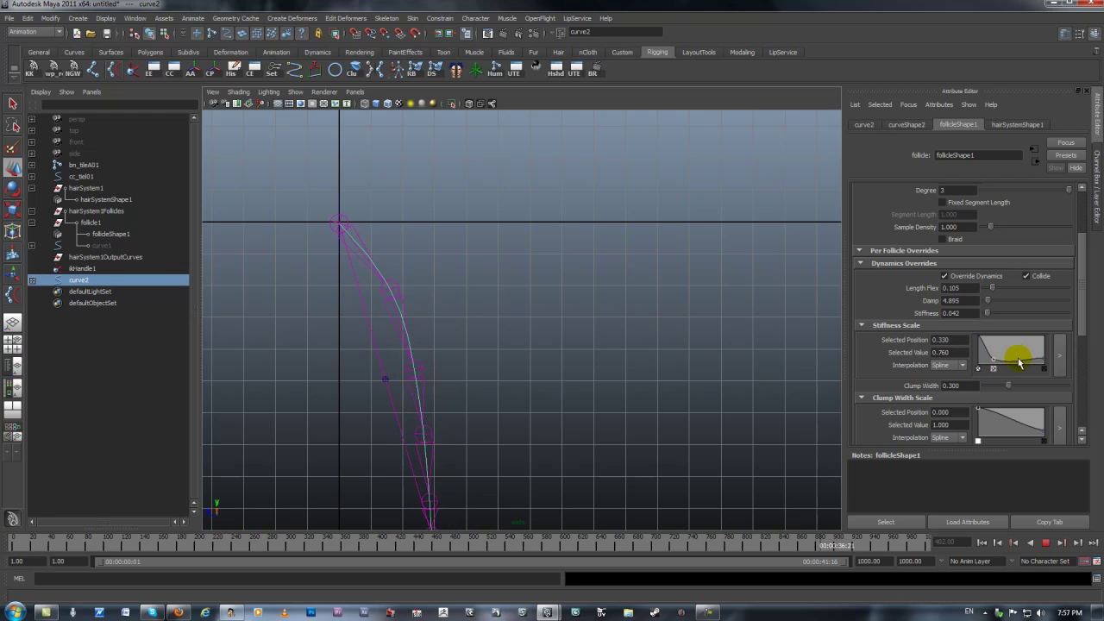
- Shape the follicle's Stiffness Scale with a point at position 0.565 and the end point at position 0.991, value 0.080, and rewind the simulation
{"action": "left_click", "coordinate": [1018, 362]}
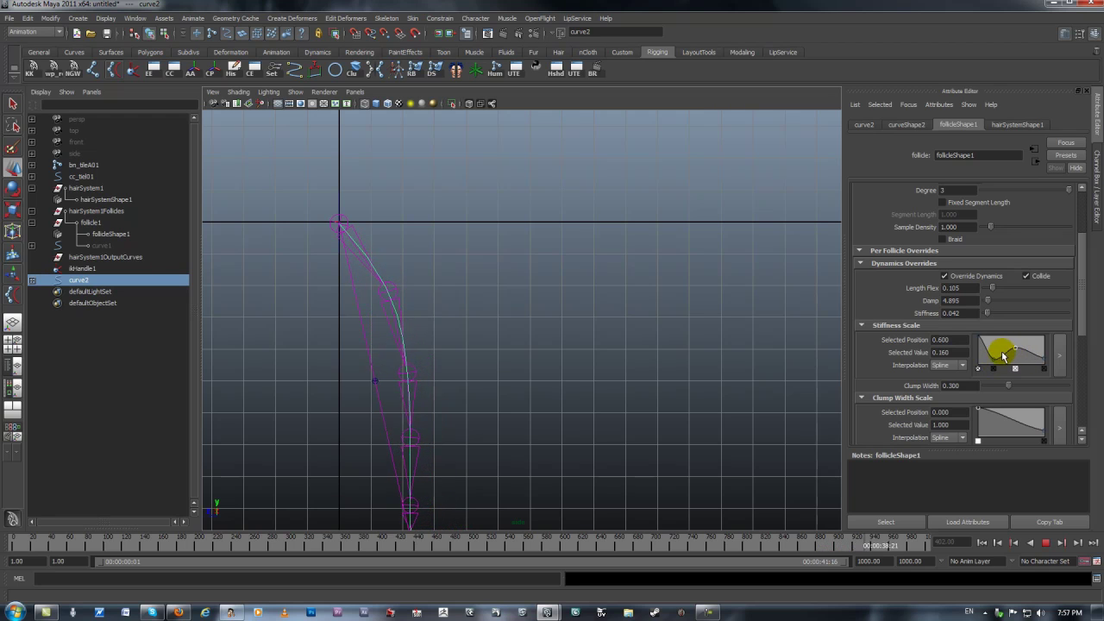
{"action": "mouse_move", "coordinate": [1001, 355]}
{"action": "left_mouse_down"}
{"action": "mouse_move", "coordinate": [1012, 350]}
{"action": "mouse_move", "coordinate": [1000, 355]}
{"action": "left_mouse_up"}
{"action": "left_click", "coordinate": [935, 351]}
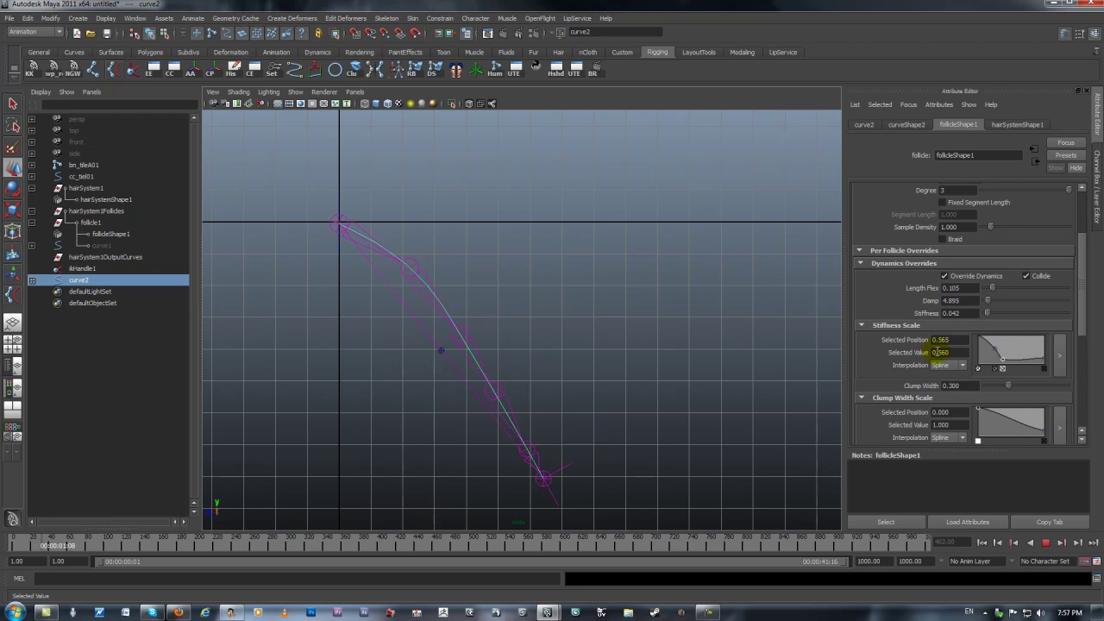
{"action": "left_click", "coordinate": [1041, 362]}
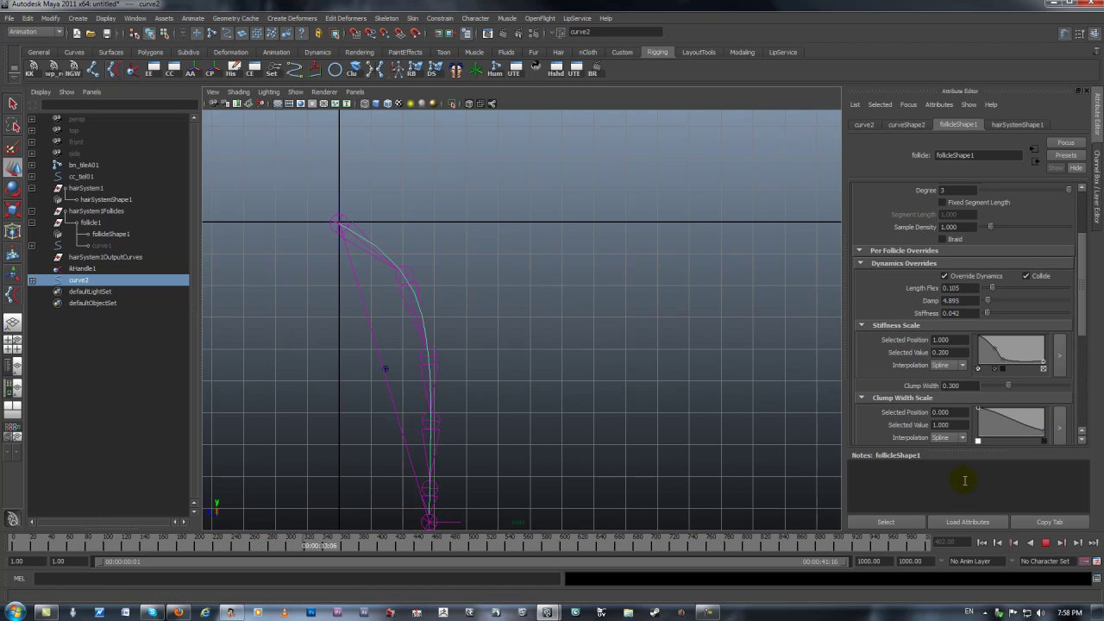
{"action": "left_click", "coordinate": [1045, 546]}
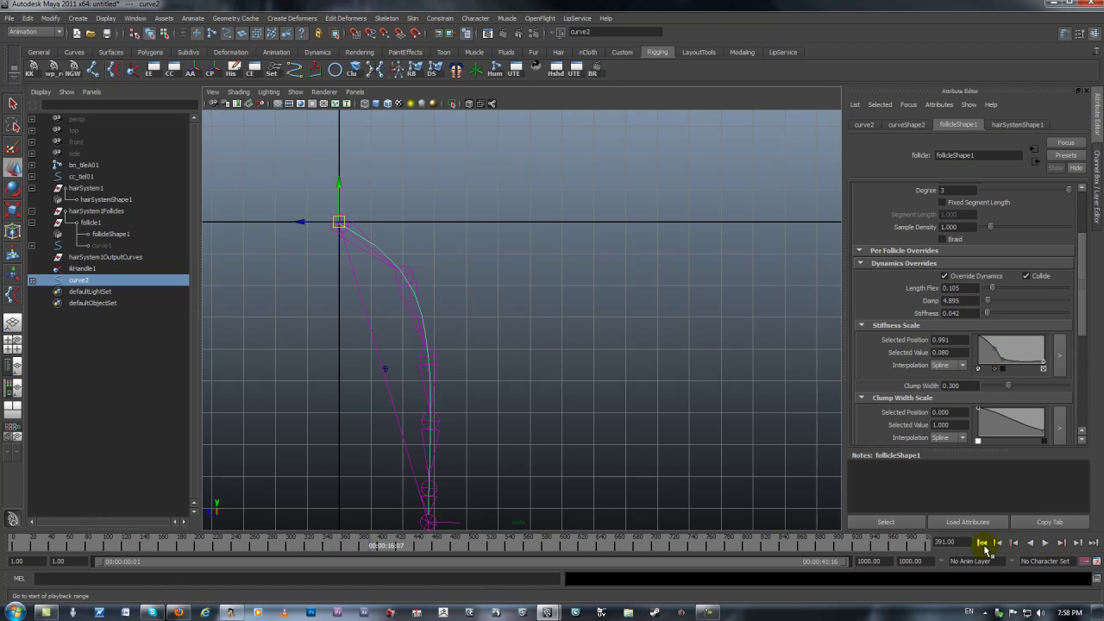
{"action": "left_click", "coordinate": [982, 543]}
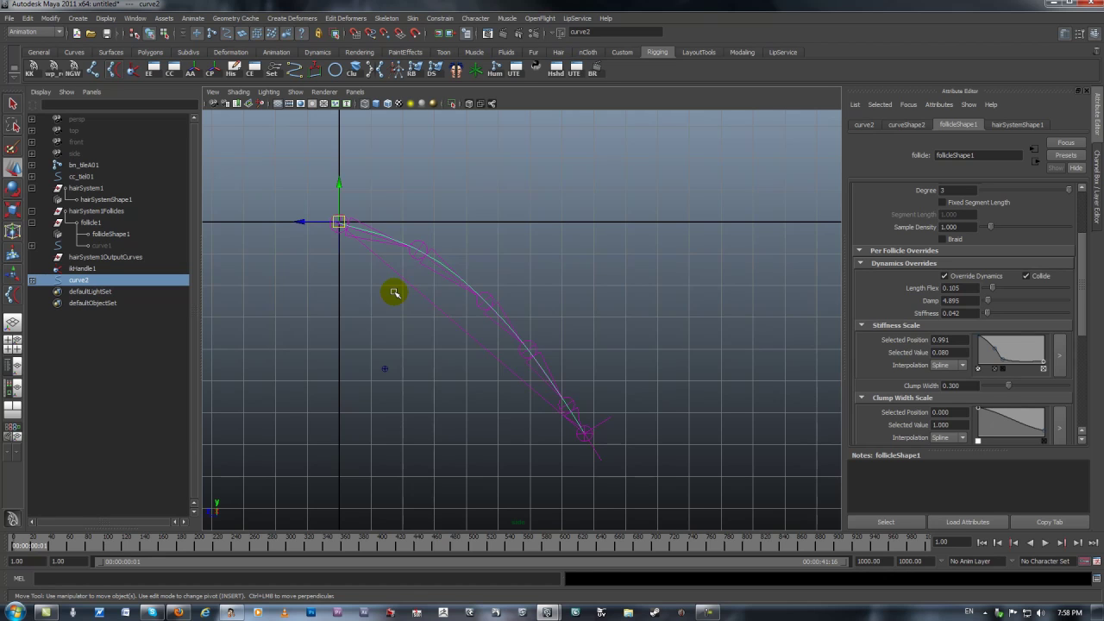
- Identify the original curve1 under the follicle and parent hairSystem1Follicles under the control cc_tiel01
{"action": "left_click", "coordinate": [84, 177]}
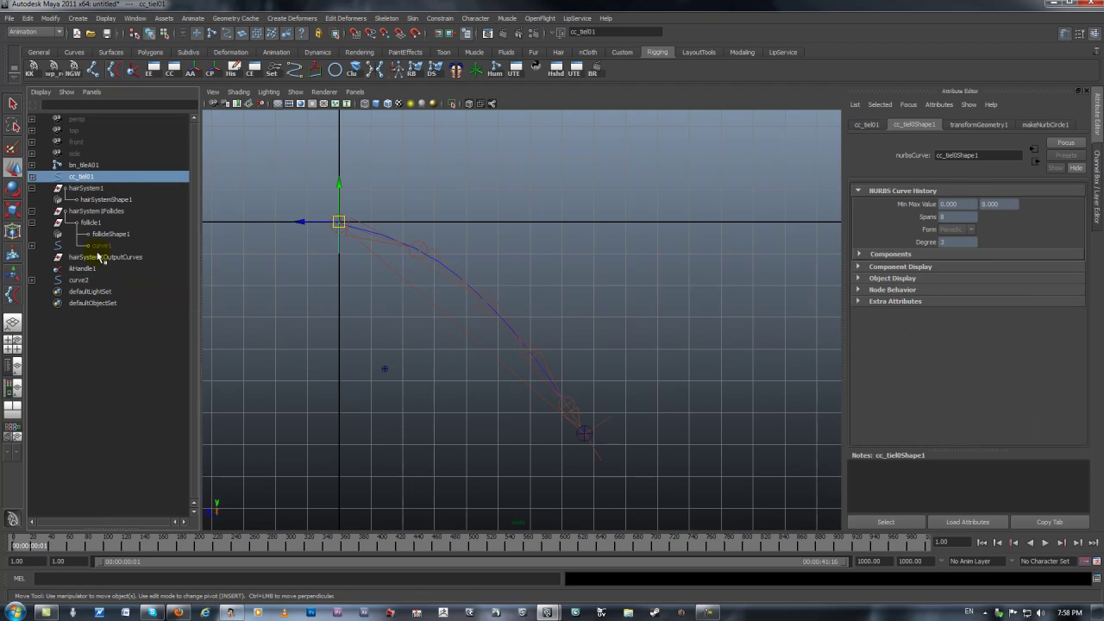
{"action": "left_click", "coordinate": [97, 246]}
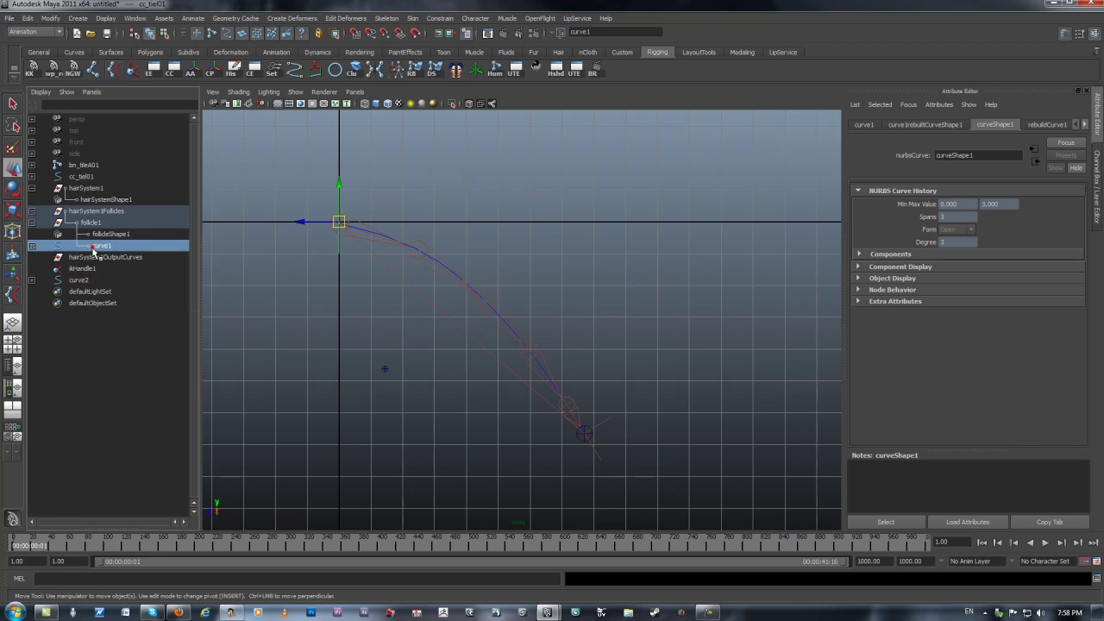
{"action": "left_click", "coordinate": [112, 343]}
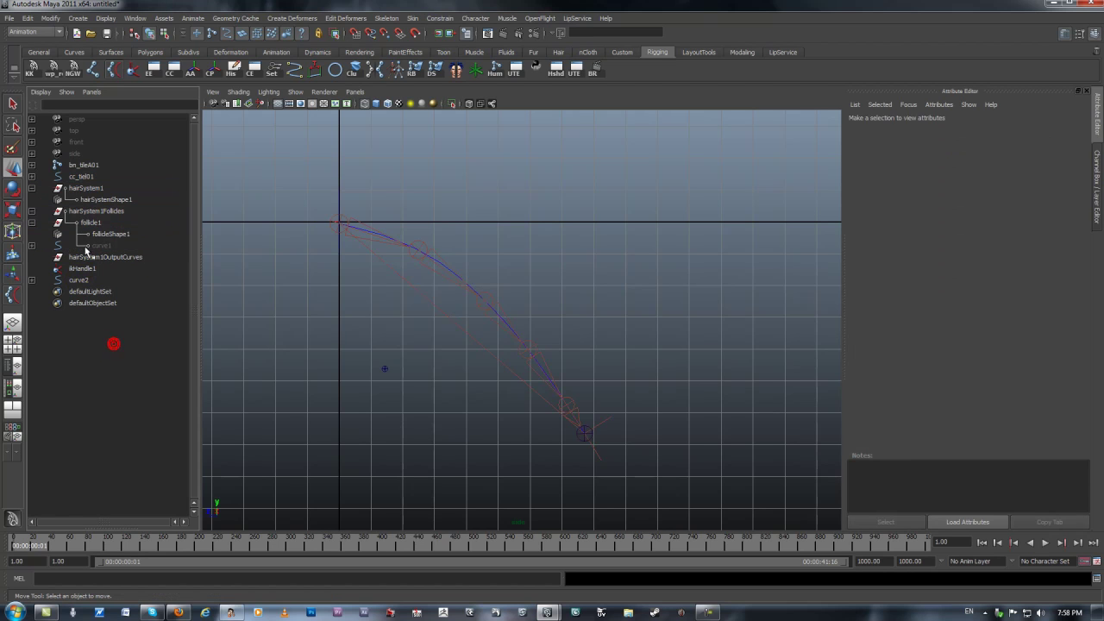
{"action": "left_click", "coordinate": [100, 248]}
{"action": "left_click", "coordinate": [33, 212]}
{"action": "left_click", "coordinate": [33, 212]}
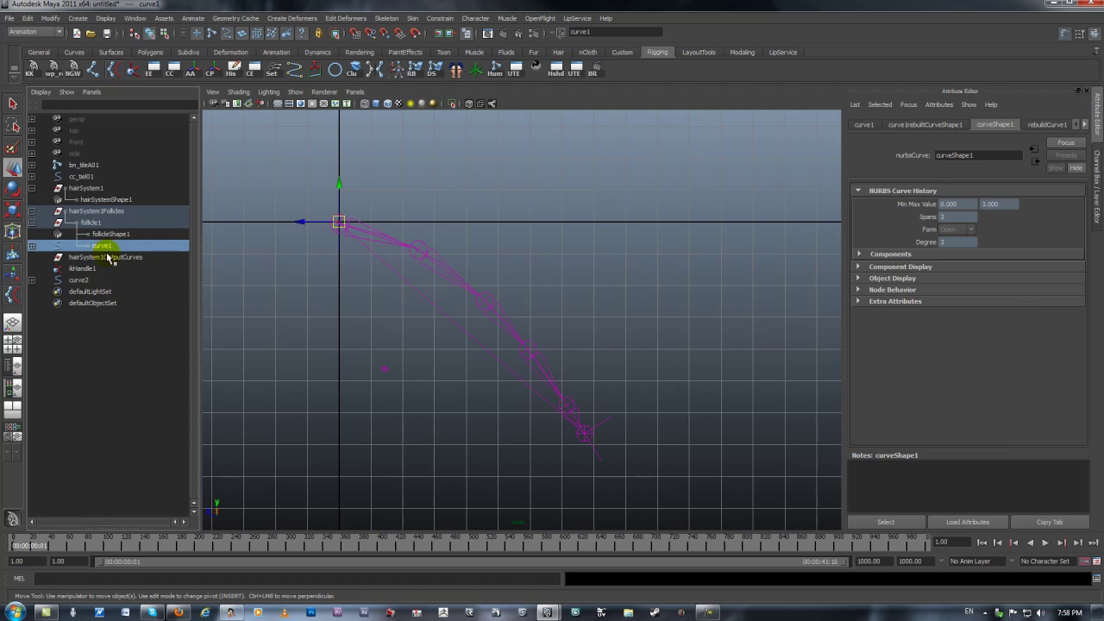
{"action": "left_click", "coordinate": [32, 212]}
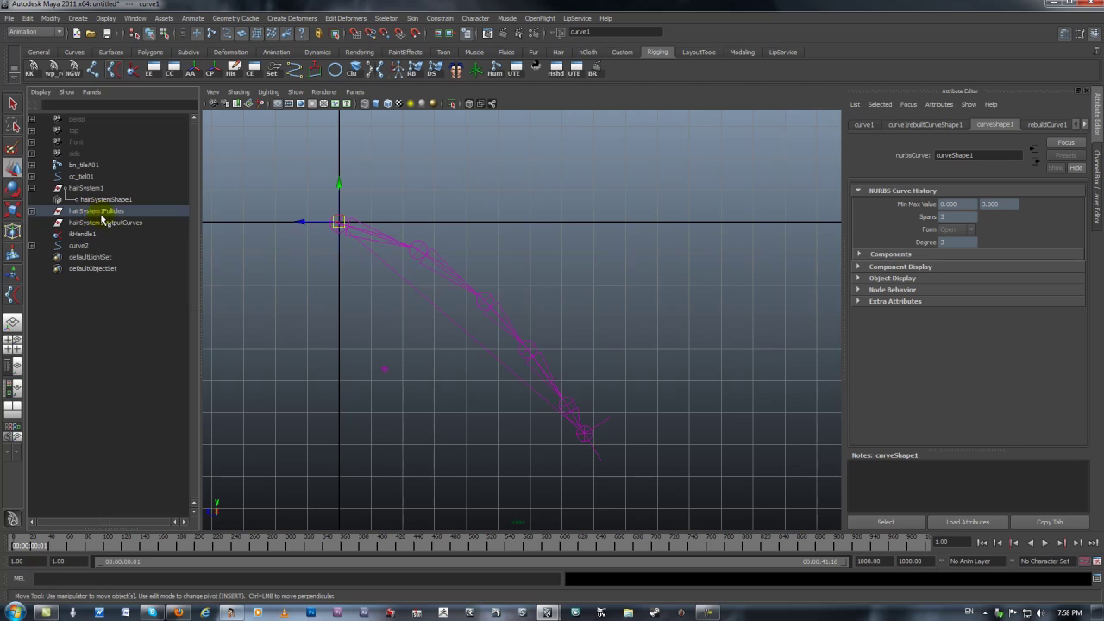
{"action": "middle_click_drag", "start_coordinate": [103, 218], "coordinate": [95, 182]}
- Run interactive playback and move and rotate cc_tiel01 to test how the dynamic tail follows the control
{"action": "left_click", "coordinate": [82, 177]}
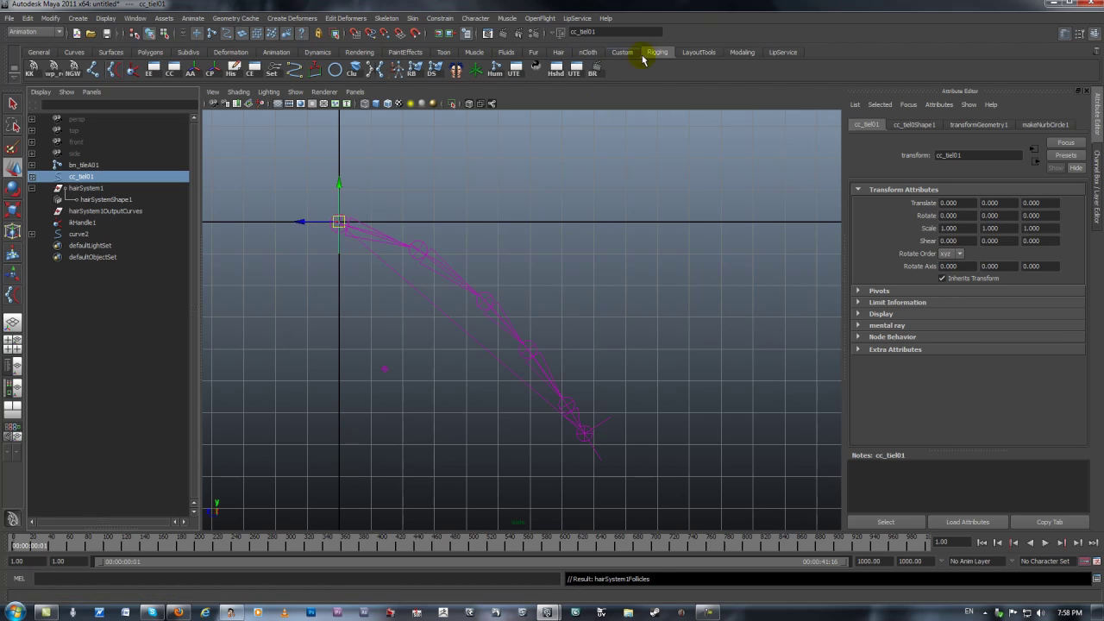
{"action": "left_click", "coordinate": [559, 52]}
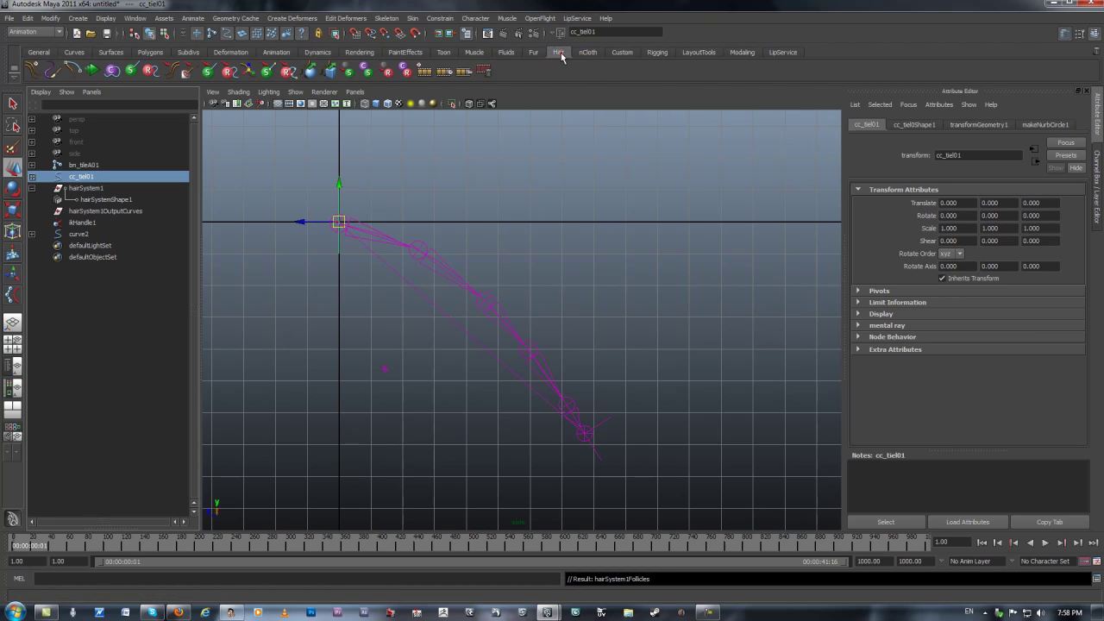
{"action": "left_click", "coordinate": [95, 71]}
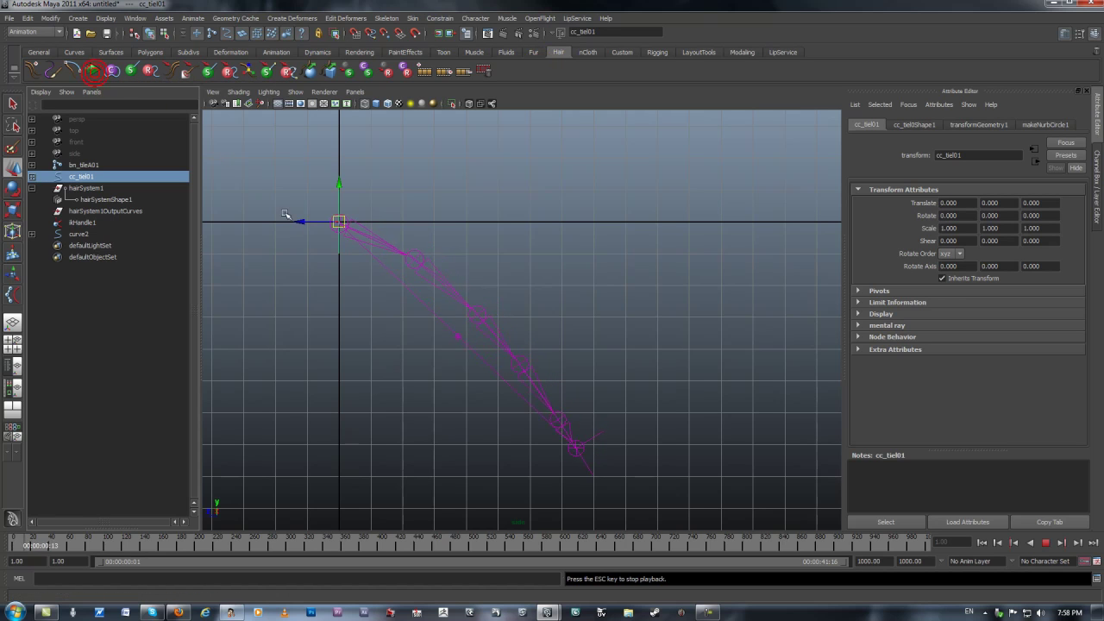
{"action": "mouse_move", "coordinate": [339, 222]}
{"action": "left_mouse_down"}
{"action": "mouse_move", "coordinate": [300, 220]}
{"action": "mouse_move", "coordinate": [276, 237]}
{"action": "mouse_move", "coordinate": [661, 197]}
{"action": "mouse_move", "coordinate": [488, 207]}
{"action": "mouse_move", "coordinate": [328, 243]}
{"action": "mouse_move", "coordinate": [662, 221]}
{"action": "mouse_move", "coordinate": [534, 217]}
{"action": "mouse_move", "coordinate": [419, 259]}
{"action": "mouse_move", "coordinate": [482, 150]}
{"action": "mouse_move", "coordinate": [419, 340]}
{"action": "mouse_move", "coordinate": [453, 355]}
{"action": "mouse_move", "coordinate": [575, 152]}
{"action": "mouse_move", "coordinate": [409, 276]}
{"action": "mouse_move", "coordinate": [432, 414]}
{"action": "mouse_move", "coordinate": [279, 180]}
{"action": "mouse_move", "coordinate": [550, 208]}
{"action": "mouse_move", "coordinate": [574, 197]}
{"action": "mouse_move", "coordinate": [344, 207]}
{"action": "left_mouse_up"}
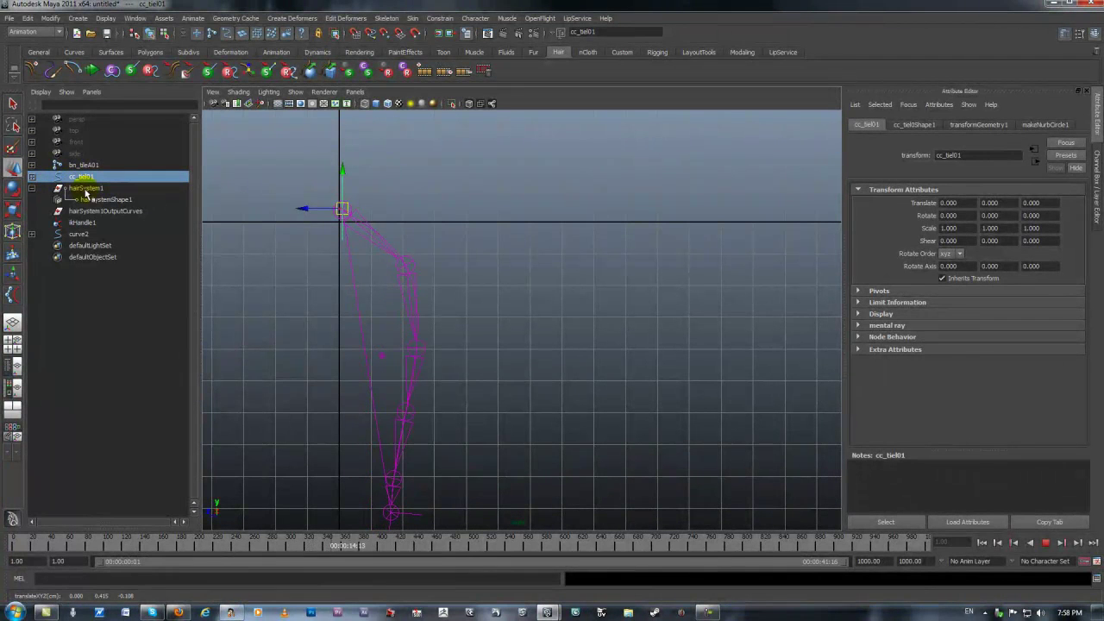
{"action": "left_click_drag", "start_coordinate": [345, 210], "coordinate": [376, 144]}
{"action": "key", "text": "e"}
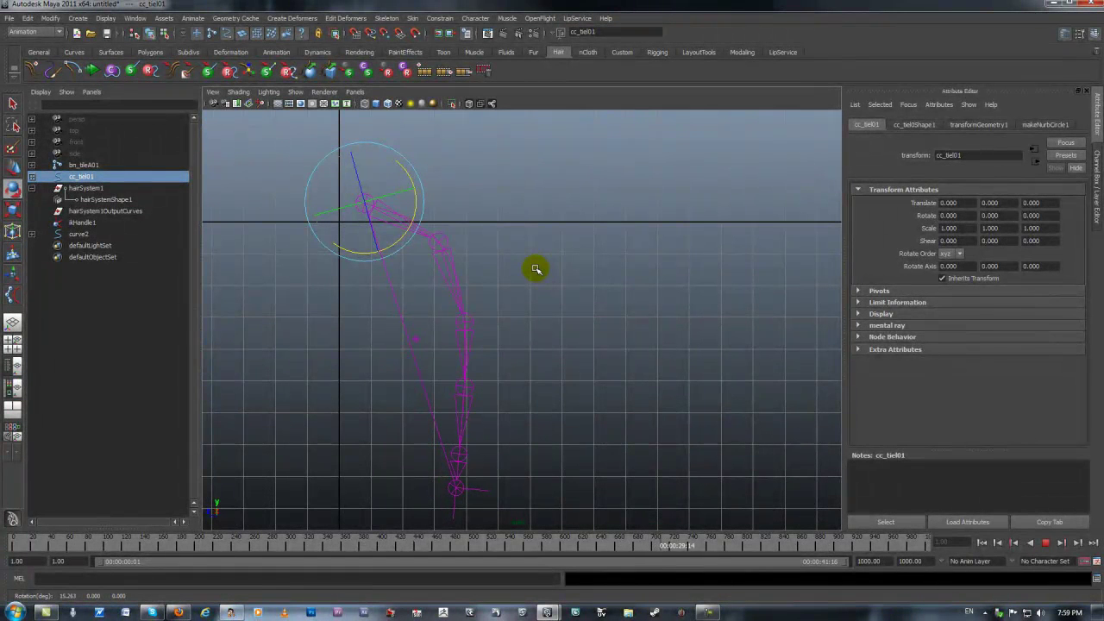
- Stop the playback and reset the Translate and Rotate values of cc_tiel01 to 0
{"action": "left_click", "coordinate": [1045, 543]}
{"action": "double_click", "coordinate": [990, 201]}
{"action": "type", "text": "0"}
{"action": "key", "text": "Return"}
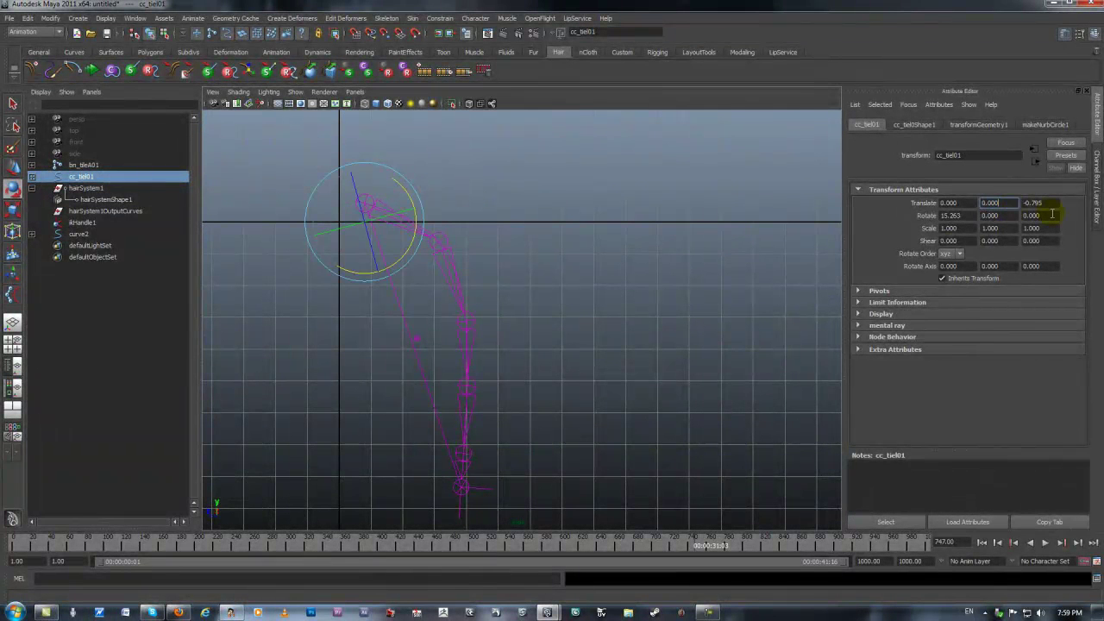
{"action": "type", "text": "0"}
{"action": "key", "text": "Return"}
{"action": "double_click", "coordinate": [963, 216]}
{"action": "type", "text": "0"}
{"action": "key", "text": "Return"}
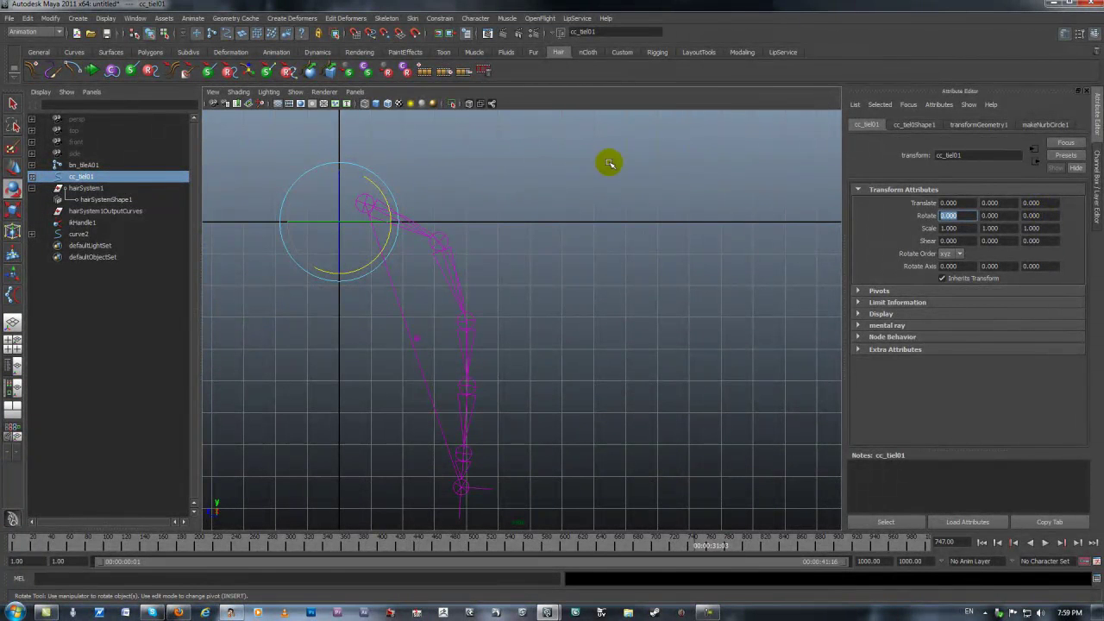
- Play and stop the simulation briefly, rewind to the start frame, and clear the selection
{"action": "left_click", "coordinate": [1046, 546]}
{"action": "left_click", "coordinate": [1046, 547]}
{"action": "left_click", "coordinate": [982, 542]}
{"action": "left_click", "coordinate": [512, 188]}
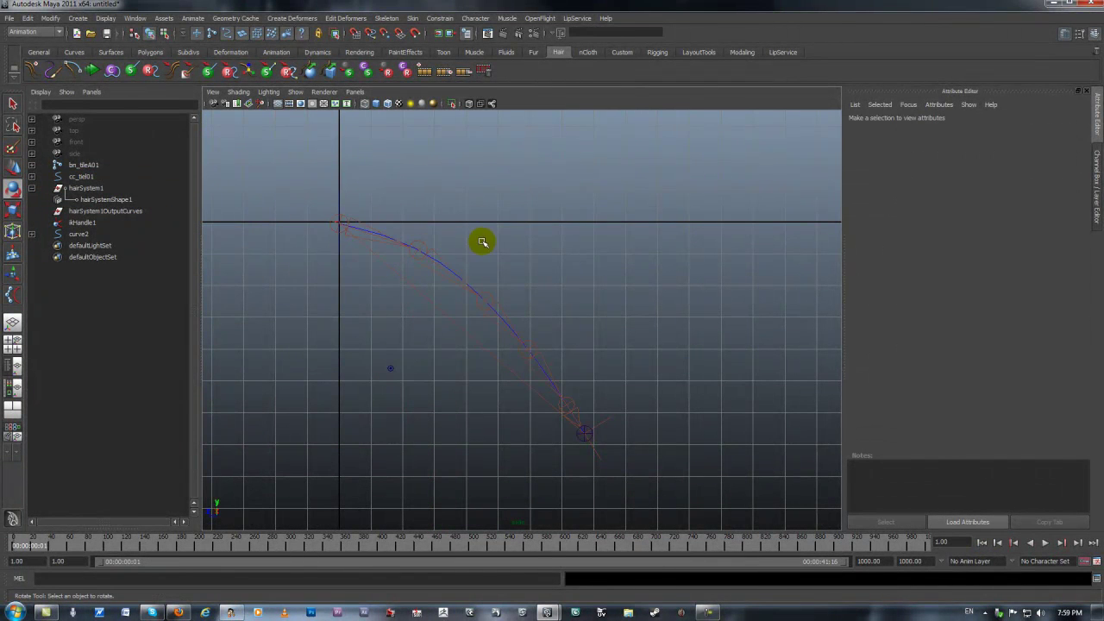
- Switch to the perspective view and group bn_tileA01, hairSystem1, hairSystem1OutputCurves, ikHandle1 and curve2 together
{"action": "key", "text": "space"}
{"action": "left_click_drag", "start_coordinate": [483, 239], "coordinate": [431, 283]}
{"action": "left_click", "coordinate": [32, 188]}
{"action": "left_click_drag", "start_coordinate": [83, 188], "coordinate": [87, 222]}
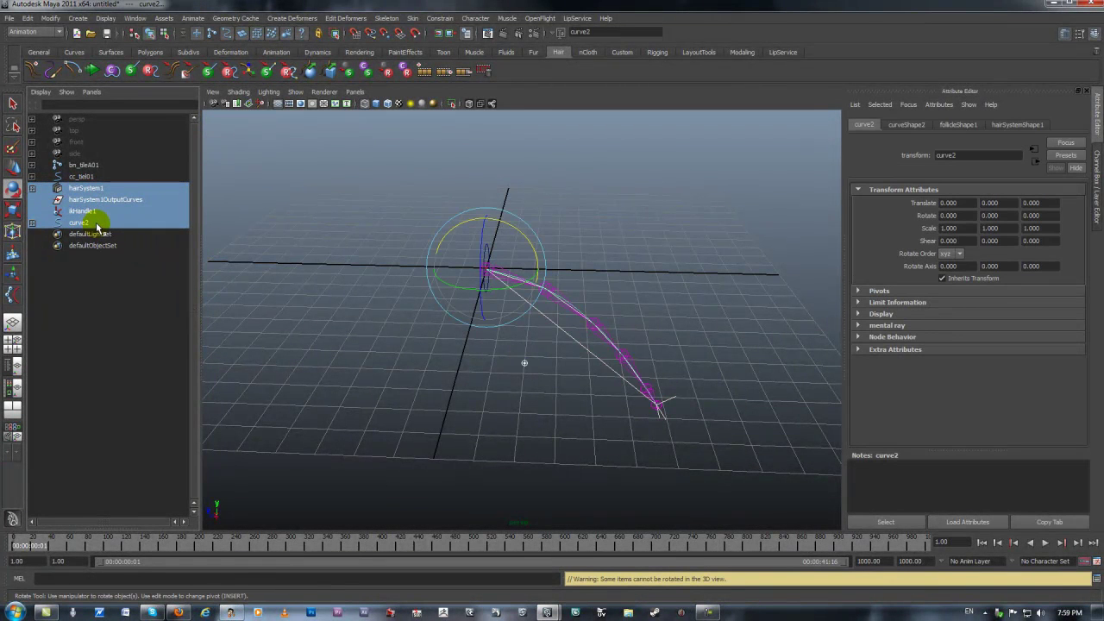
{"action": "left_click", "coordinate": [79, 166], "text": "shift"}
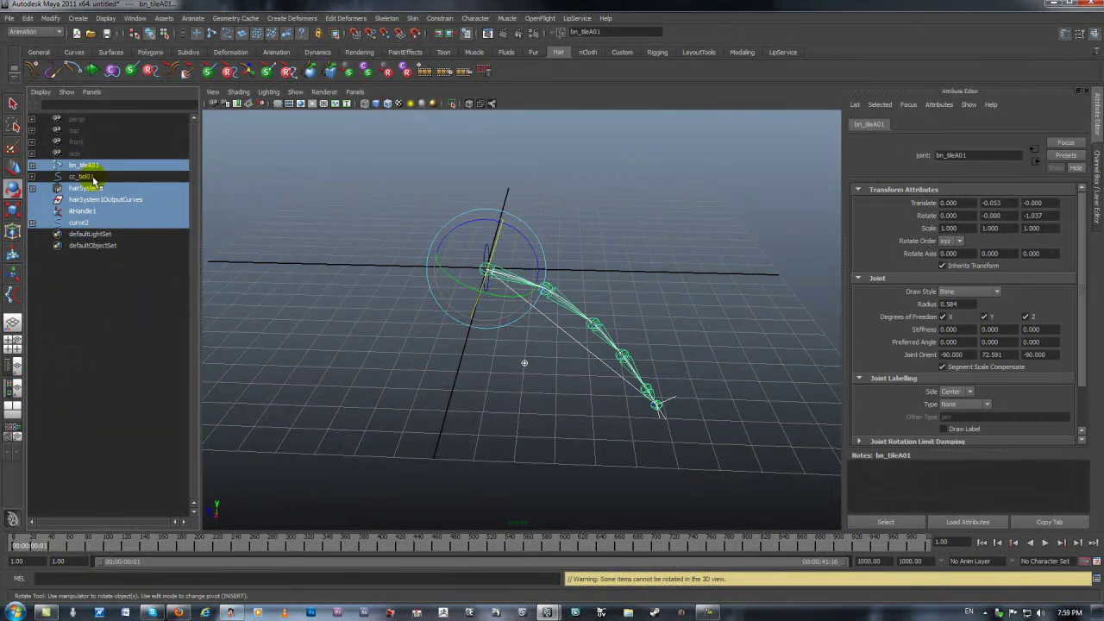
{"action": "key", "text": "ctrl+g"}
- Group cc_tiel01 together with the new rig group and rename the parent group grp_tile01
{"action": "left_click", "coordinate": [80, 166]}
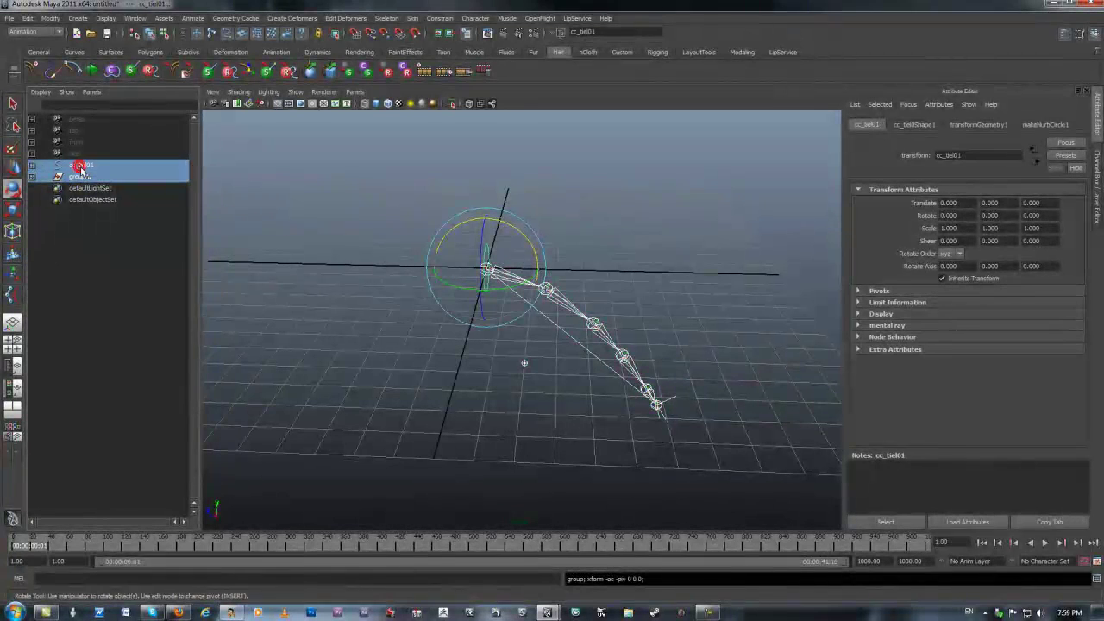
{"action": "key", "text": "ctrl+g"}
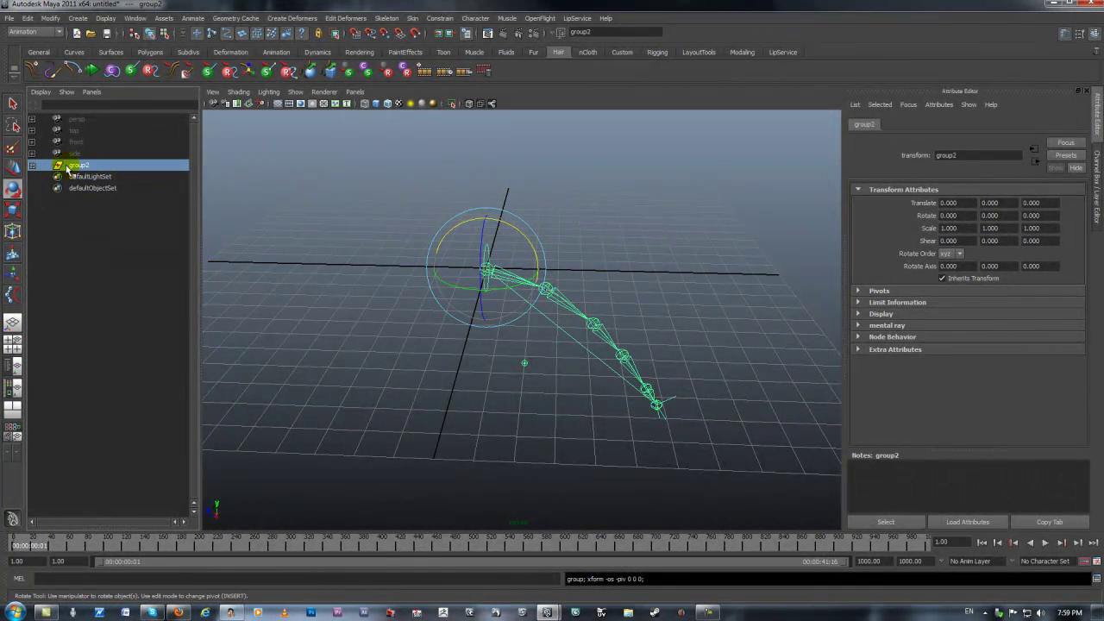
{"action": "double_click", "coordinate": [76, 166]}
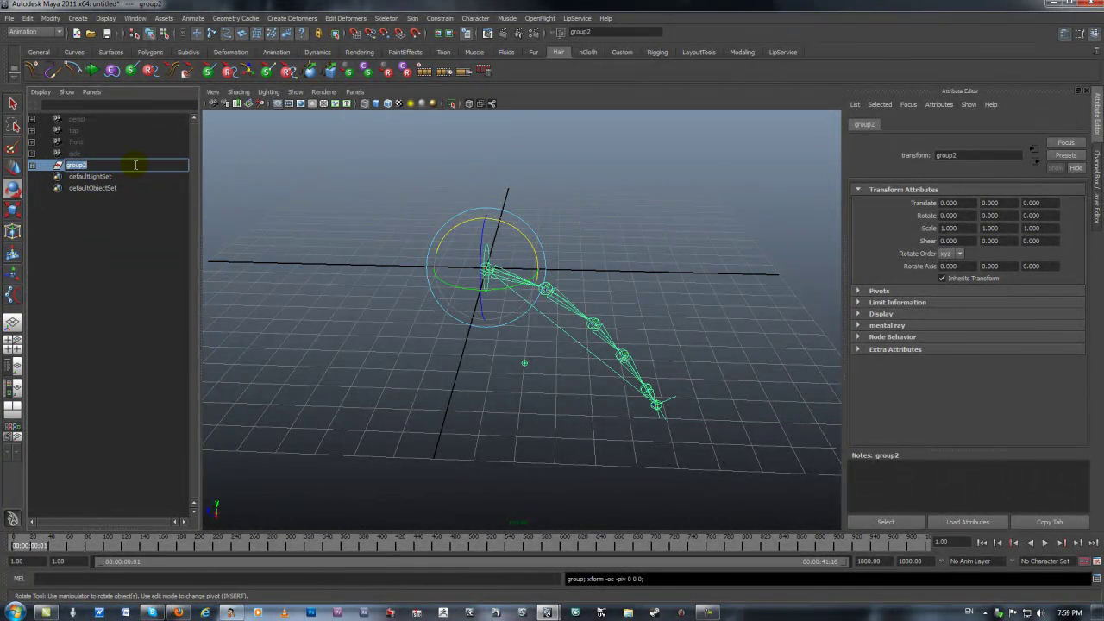
{"action": "type", "text": "grp"}
{"action": "type", "text": "_b"}
{"action": "key", "text": "Return"}
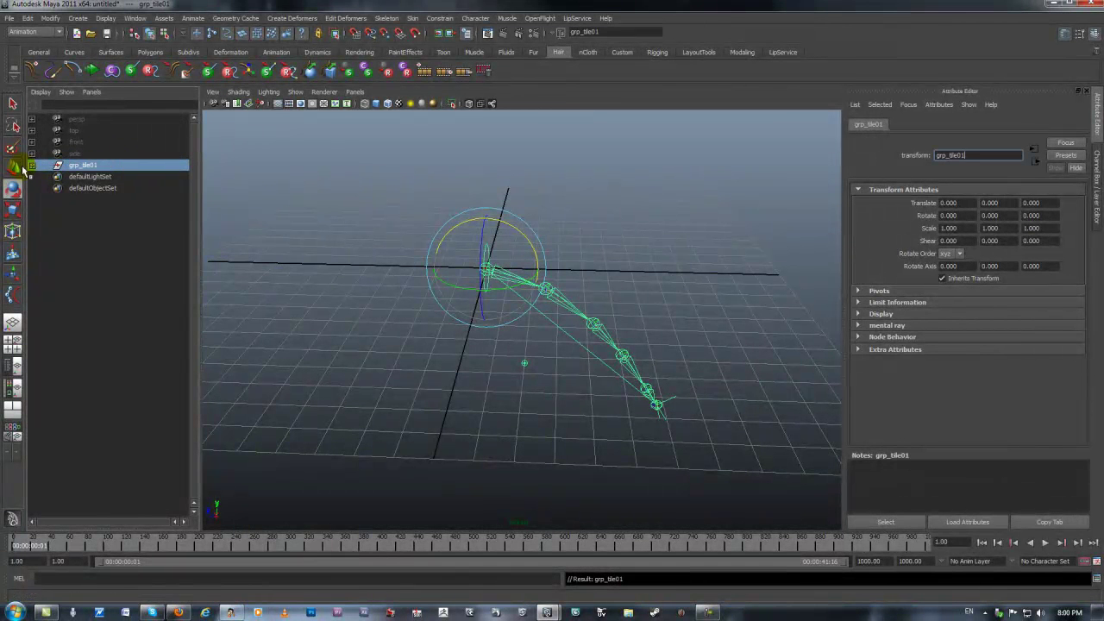
- Rename the inner group1 inside grp_tile01 as grp_hidnn
{"action": "left_click", "coordinate": [32, 165]}
{"action": "left_click", "coordinate": [90, 177]}
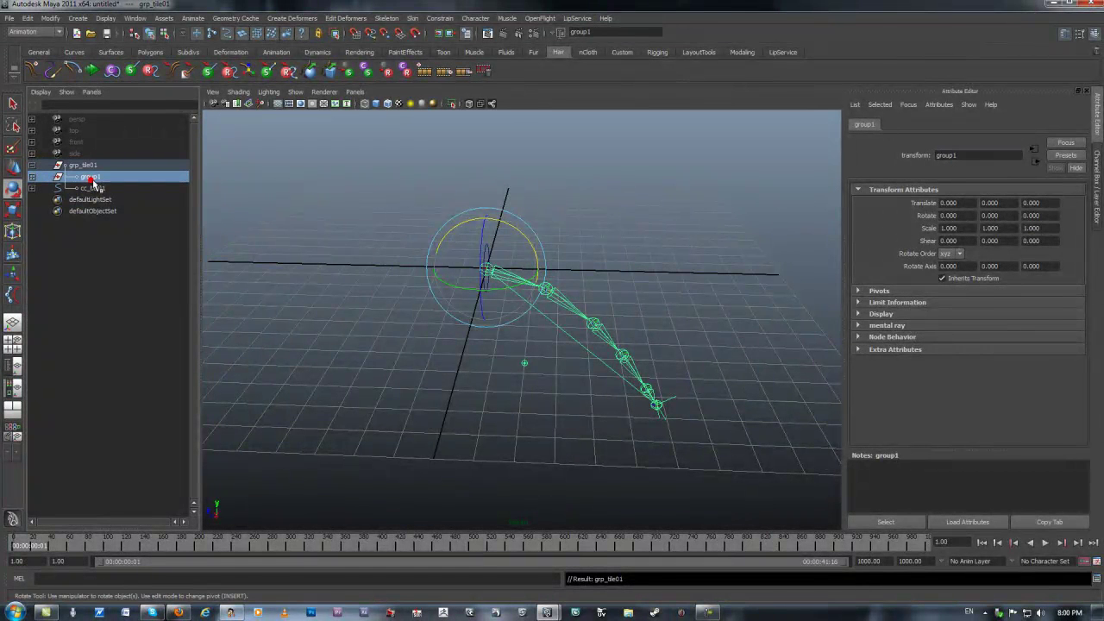
{"action": "double_click", "coordinate": [102, 178]}
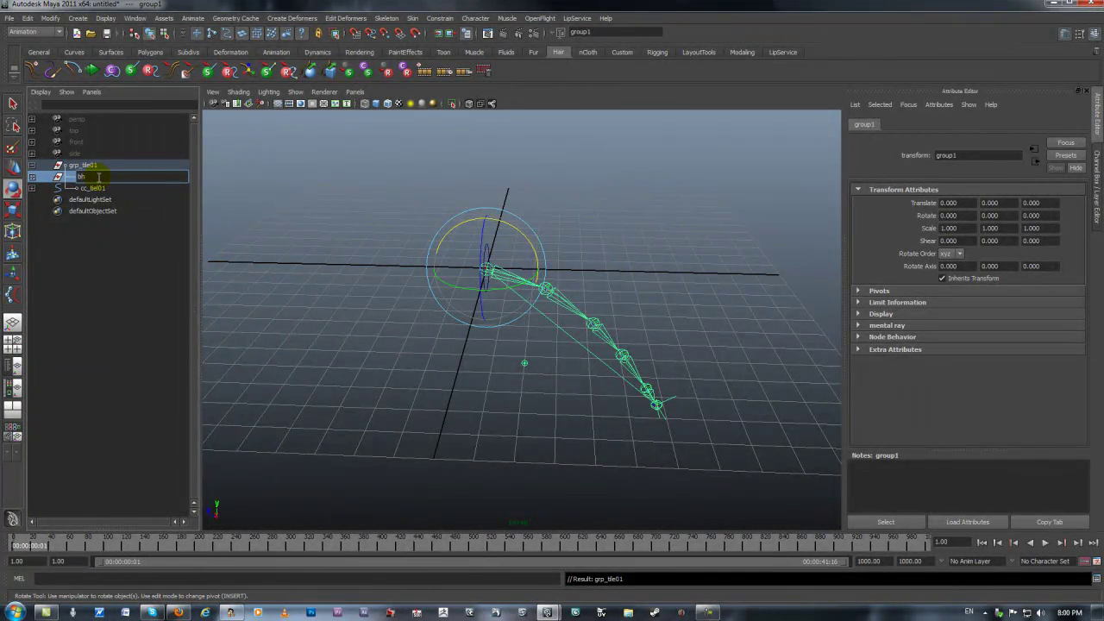
{"action": "key", "text": "BackSpace"}
{"action": "key", "text": "BackSpace"}
{"action": "type", "text": "n"}
{"action": "key", "text": "Return"}
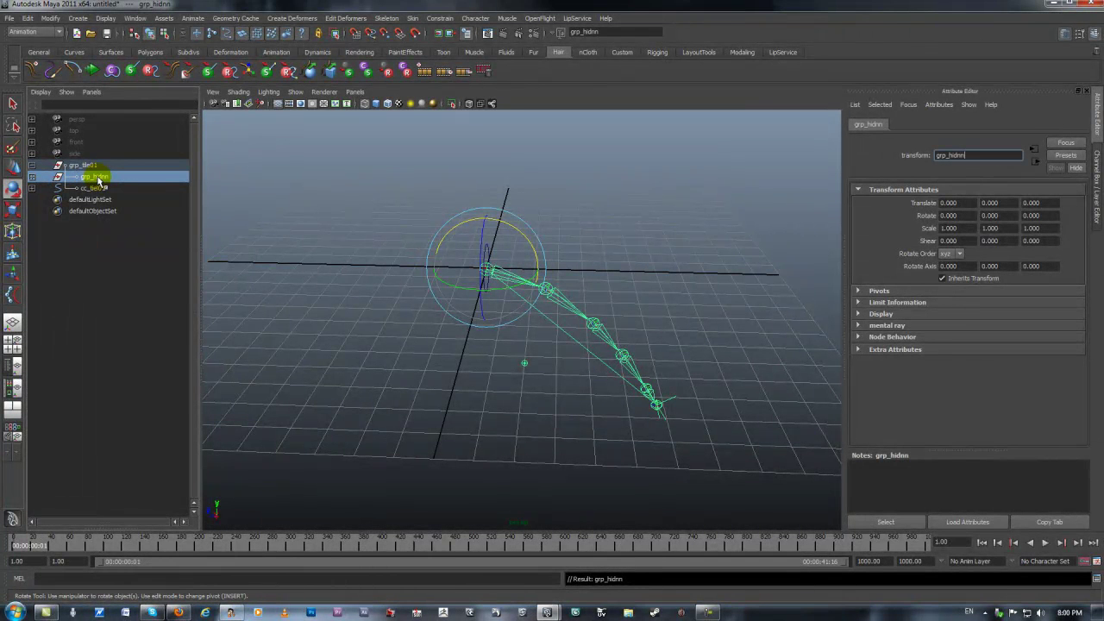
- Collapse the grp_tile01 hierarchy and select the control circle at the tail's base in the viewport
{"action": "left_click", "coordinate": [32, 167]}
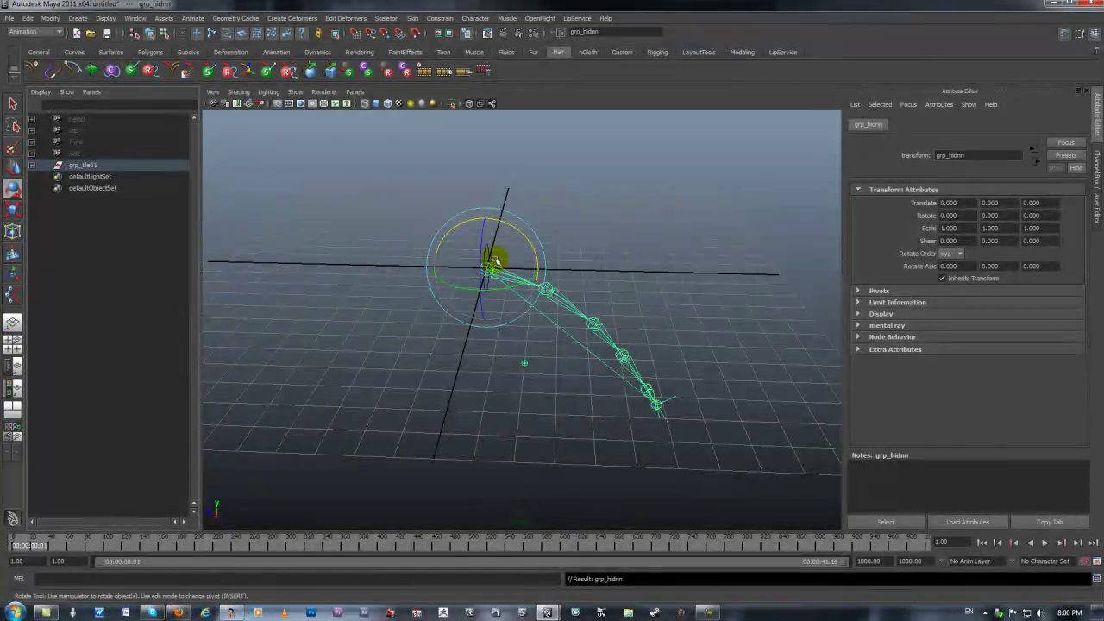
{"action": "left_click", "coordinate": [382, 167]}
{"action": "middle_click_drag", "start_coordinate": [356, 244], "coordinate": [384, 249], "text": "alt"}
{"action": "left_click_drag", "start_coordinate": [385, 249], "coordinate": [483, 293], "text": "alt"}
{"action": "left_click", "coordinate": [449, 269]}
{"action": "left_click", "coordinate": [450, 269]}
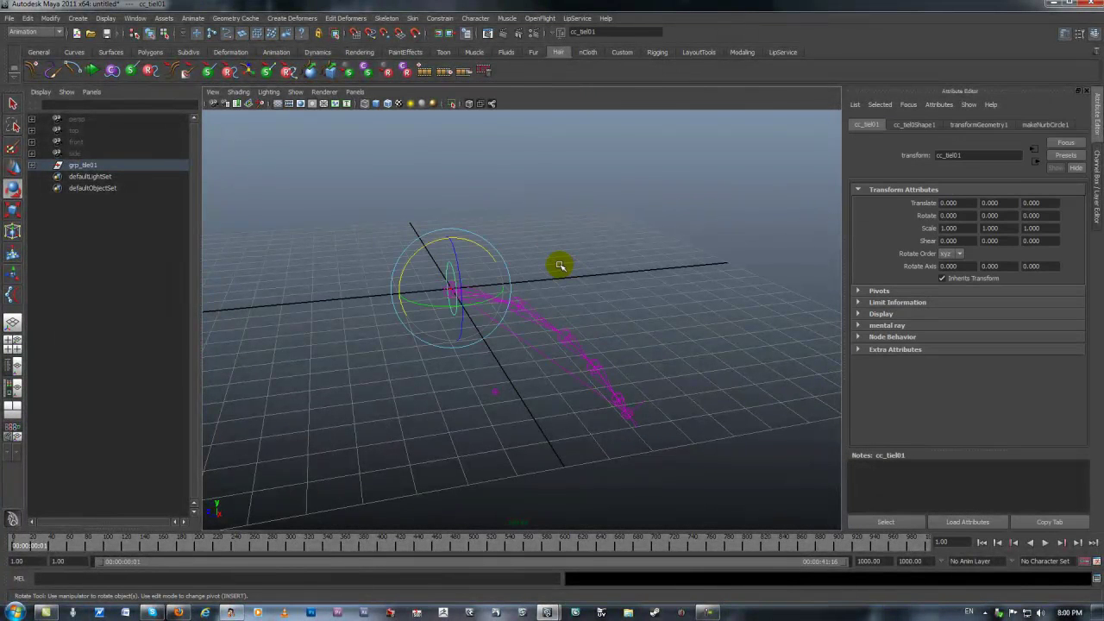
- Select cc_tiel01 under grp_tile01 and raise it along Y to about 5.614
{"action": "left_click", "coordinate": [32, 165]}
{"action": "left_click", "coordinate": [126, 190]}
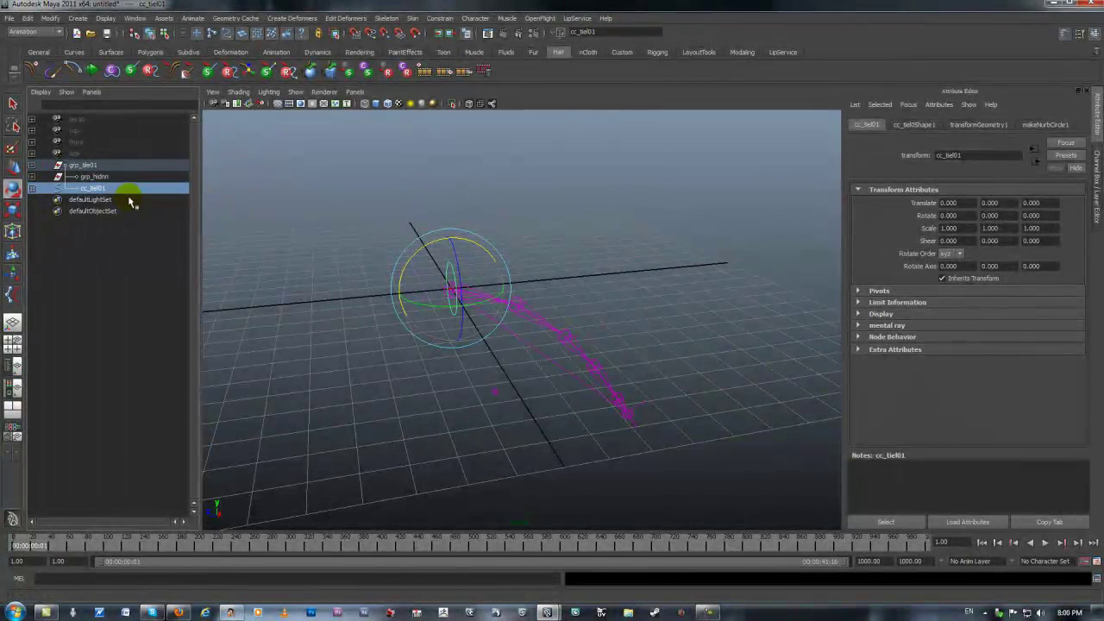
{"action": "left_click", "coordinate": [661, 233]}
{"action": "left_click", "coordinate": [83, 200]}
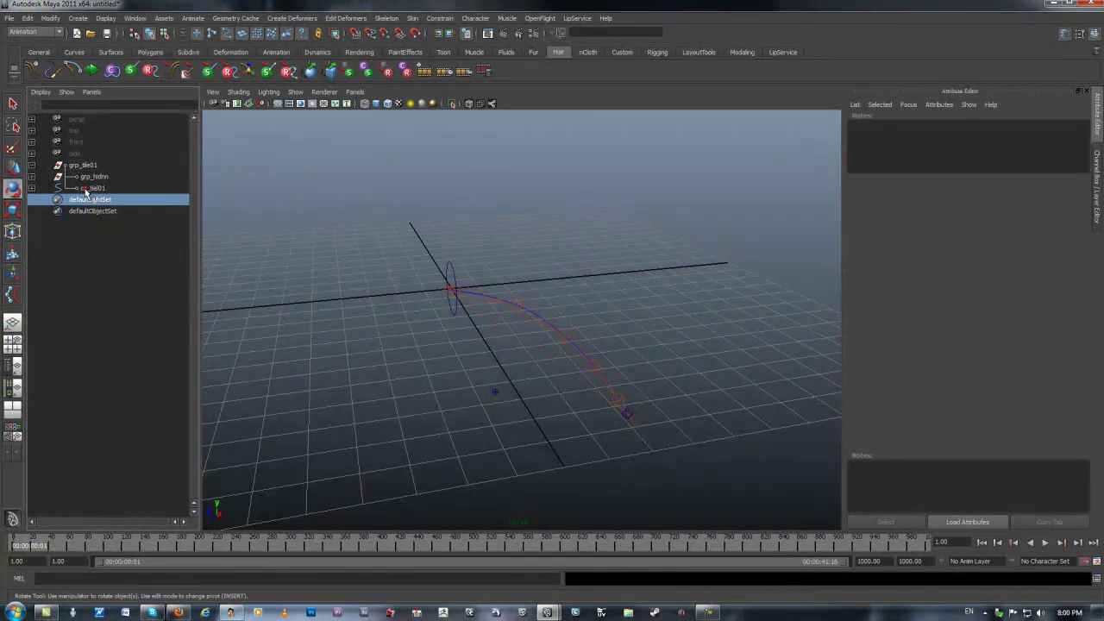
{"action": "left_click", "coordinate": [88, 189]}
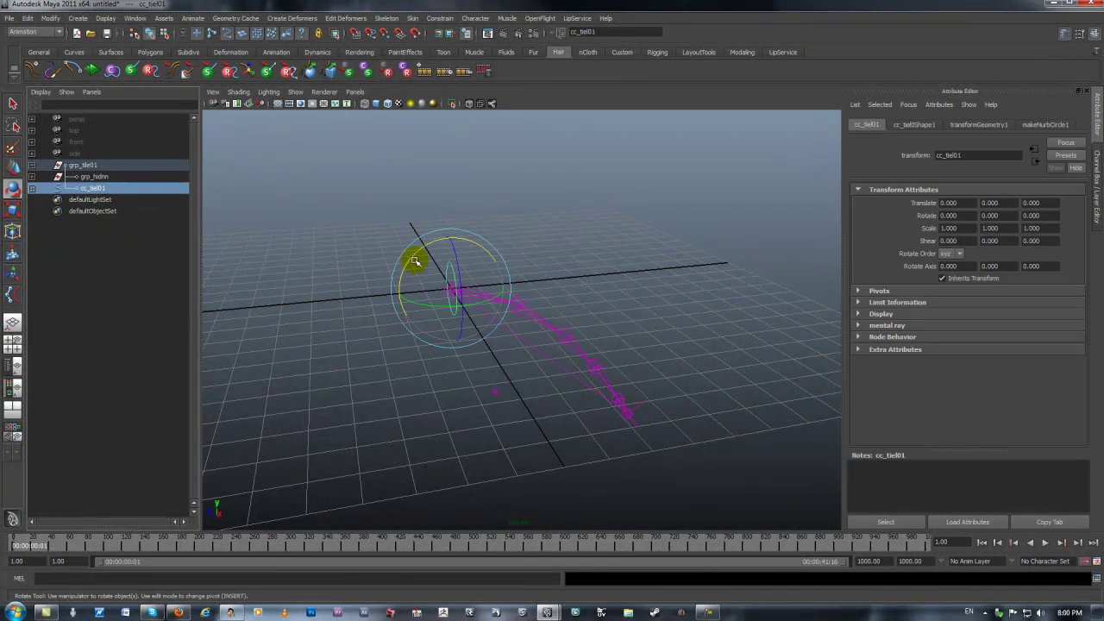
{"action": "key", "text": "w"}
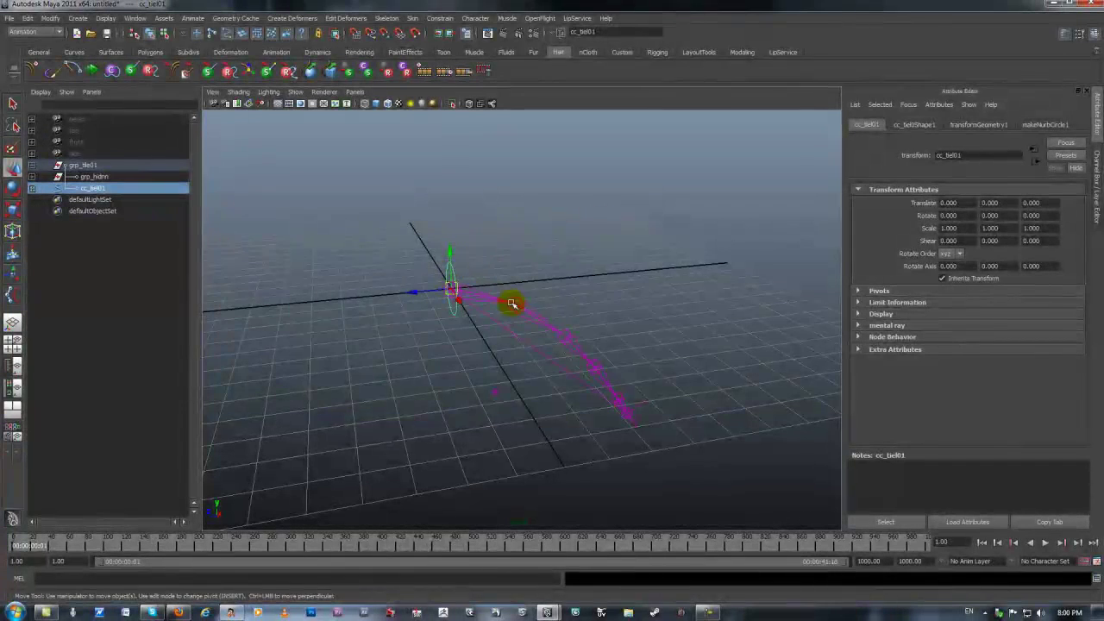
{"action": "right_click_drag", "start_coordinate": [616, 290], "coordinate": [462, 257], "text": "alt"}
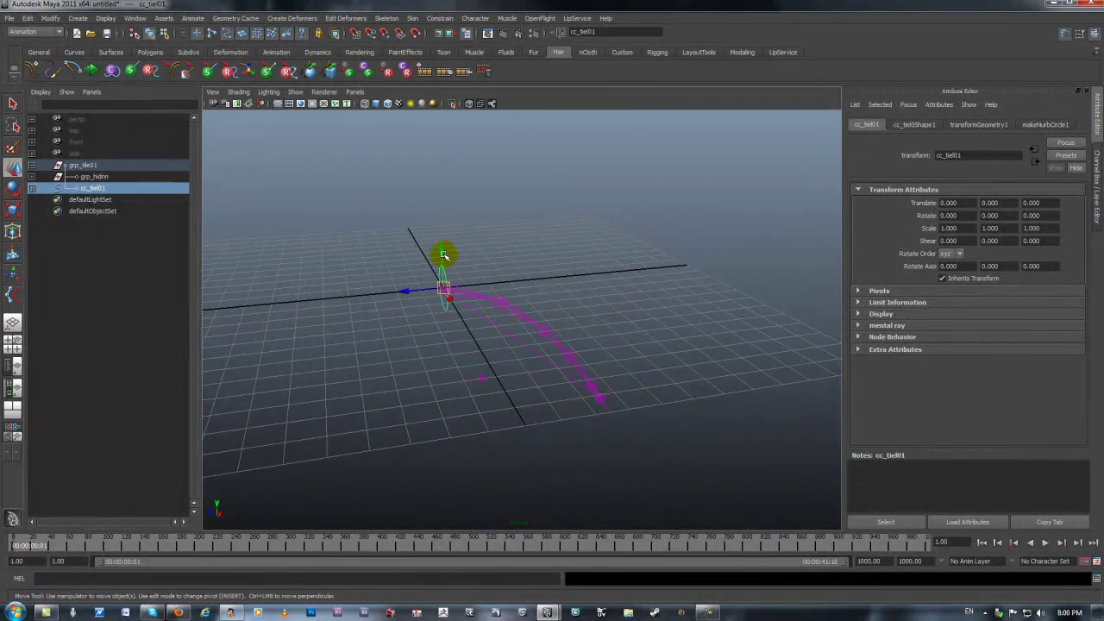
{"action": "left_click_drag", "start_coordinate": [442, 254], "coordinate": [428, 111]}
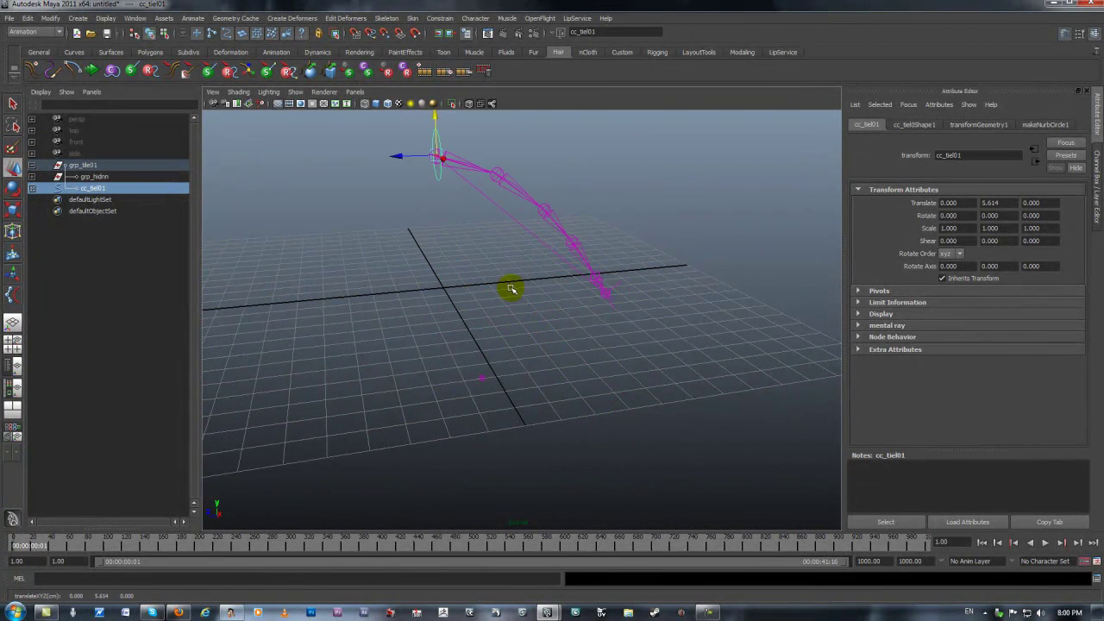
- Move cc_tiel01 along Z to 3.992 and rotate it about X to 57.925
{"action": "left_click_drag", "start_coordinate": [395, 157], "coordinate": [315, 181]}
{"action": "key", "text": "e"}
{"action": "left_click_drag", "start_coordinate": [307, 124], "coordinate": [279, 167]}
- Play the simulation to check how the tail follows the repositioned control, and return to the first frame
{"action": "left_click", "coordinate": [1046, 543]}
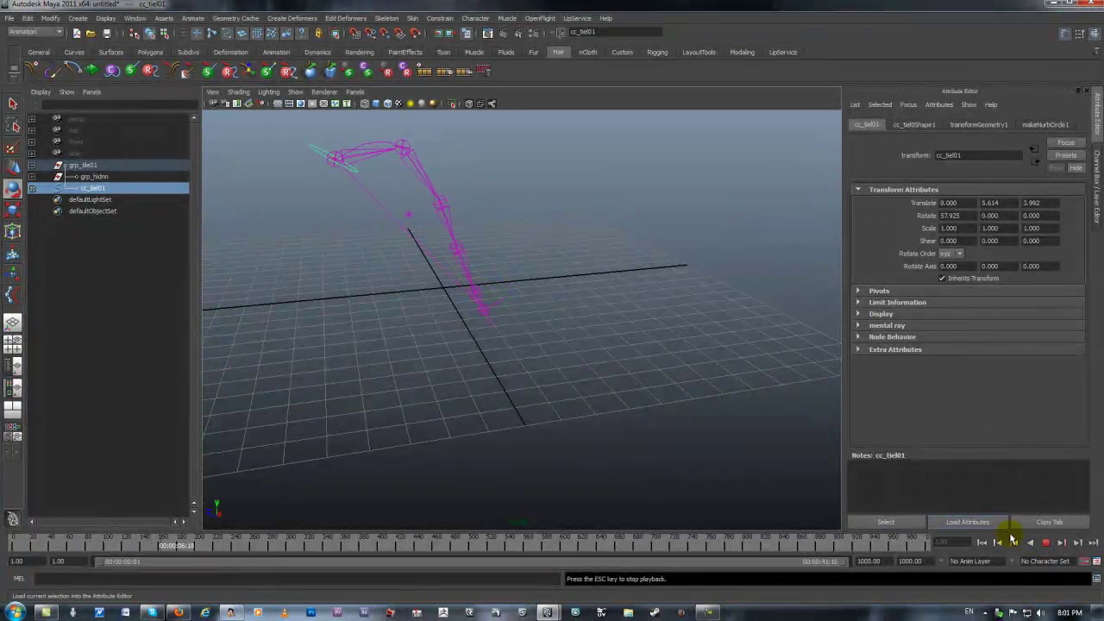
{"action": "left_click", "coordinate": [1048, 542]}
{"action": "left_click", "coordinate": [983, 543]}
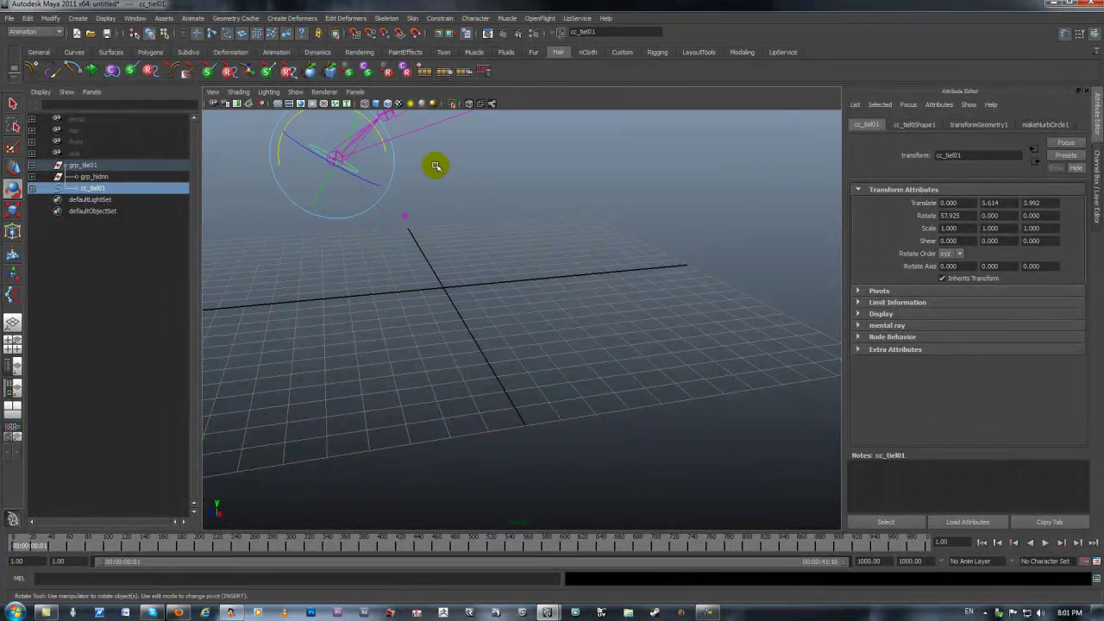
- Key cc_tiel01 at frame 1 and again at frame 208, translated to 0.630, 1.437, 7.511 and rotated to -6.436 about X
{"action": "key", "text": "s"}
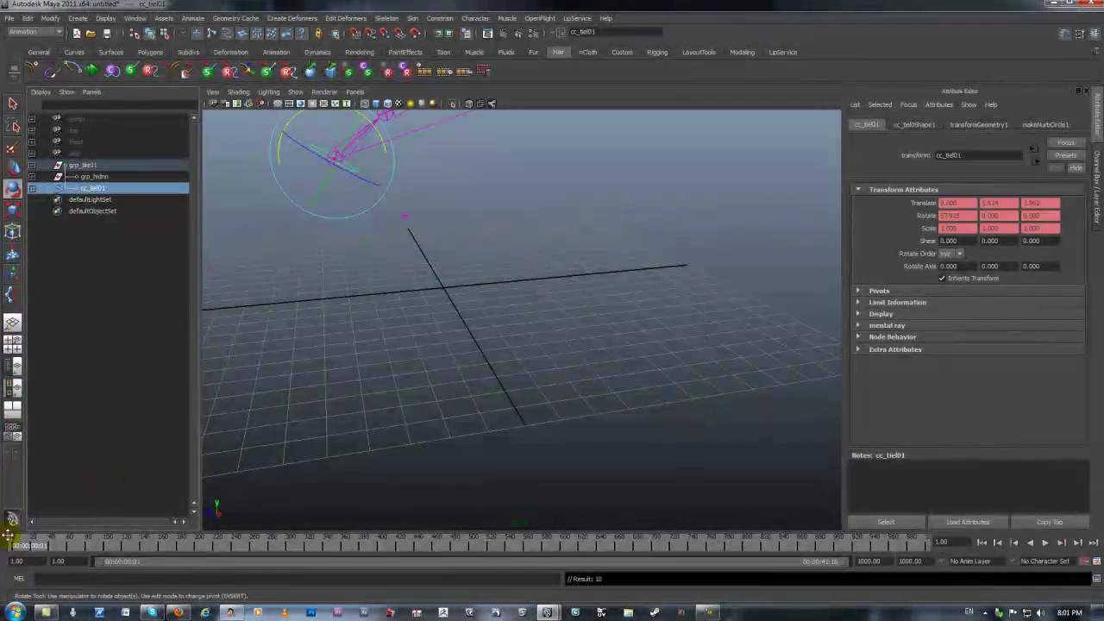
{"action": "left_click_drag", "start_coordinate": [30, 548], "coordinate": [207, 544]}
{"action": "left_click", "coordinate": [520, 216]}
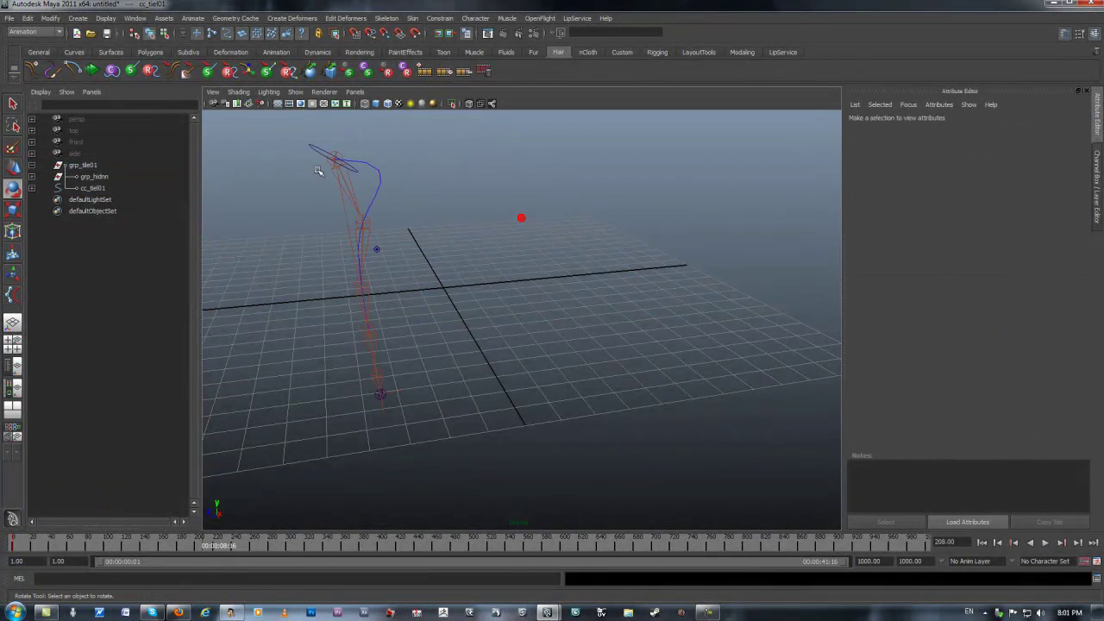
{"action": "left_click", "coordinate": [319, 152]}
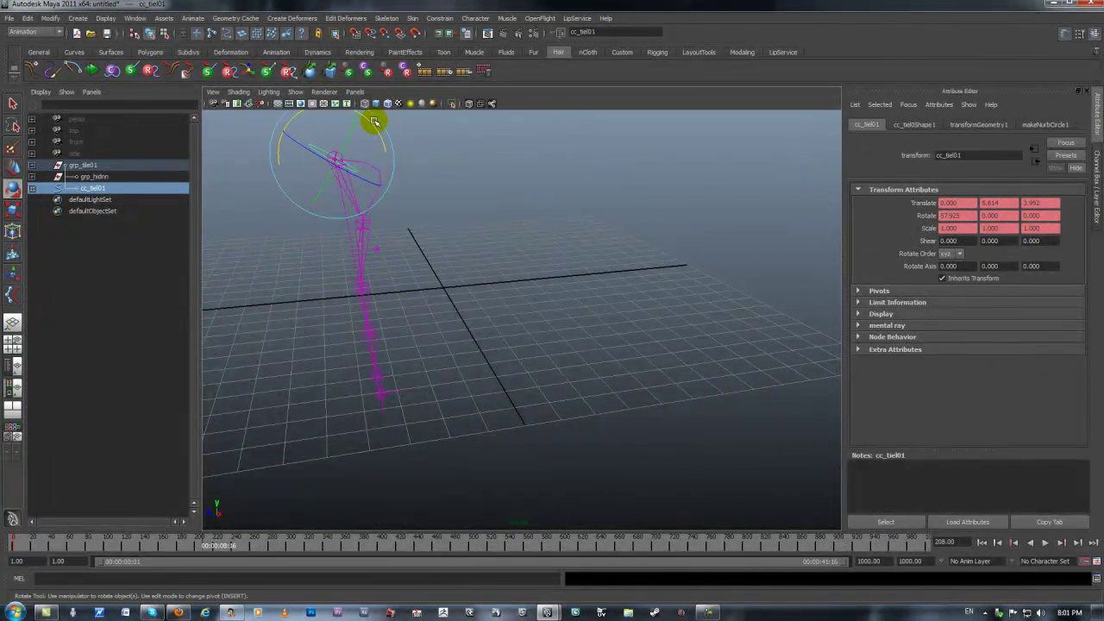
{"action": "left_click_drag", "start_coordinate": [374, 127], "coordinate": [249, 276]}
{"action": "key", "text": "w"}
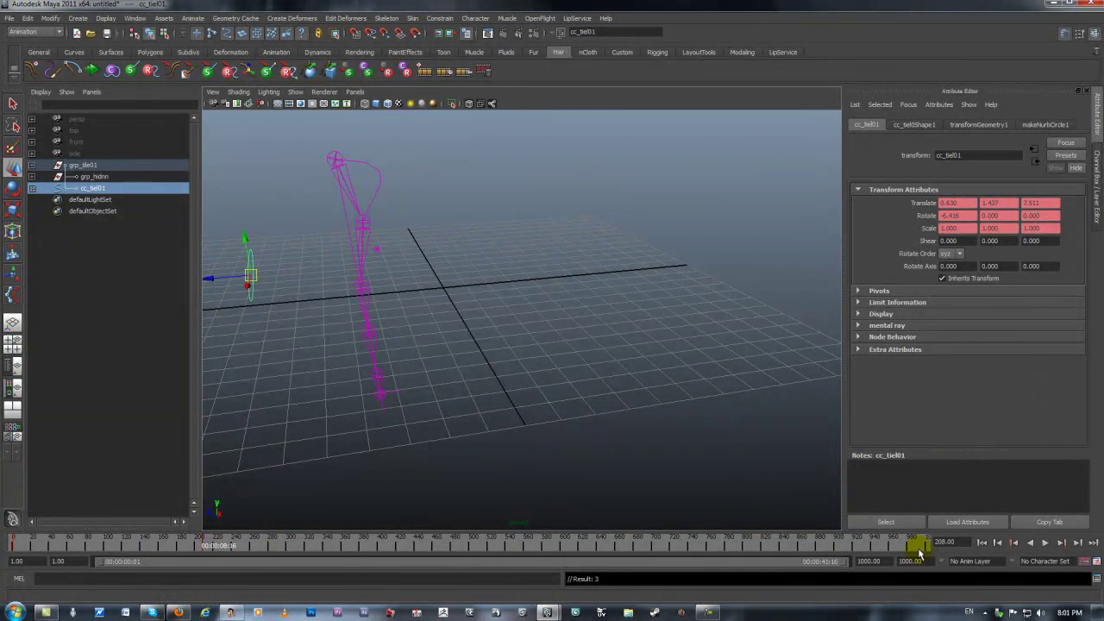
- Play the keyed control animation from the first frame to check the tail's dynamic response
{"action": "left_click", "coordinate": [981, 543]}
{"action": "left_click", "coordinate": [1047, 543]}
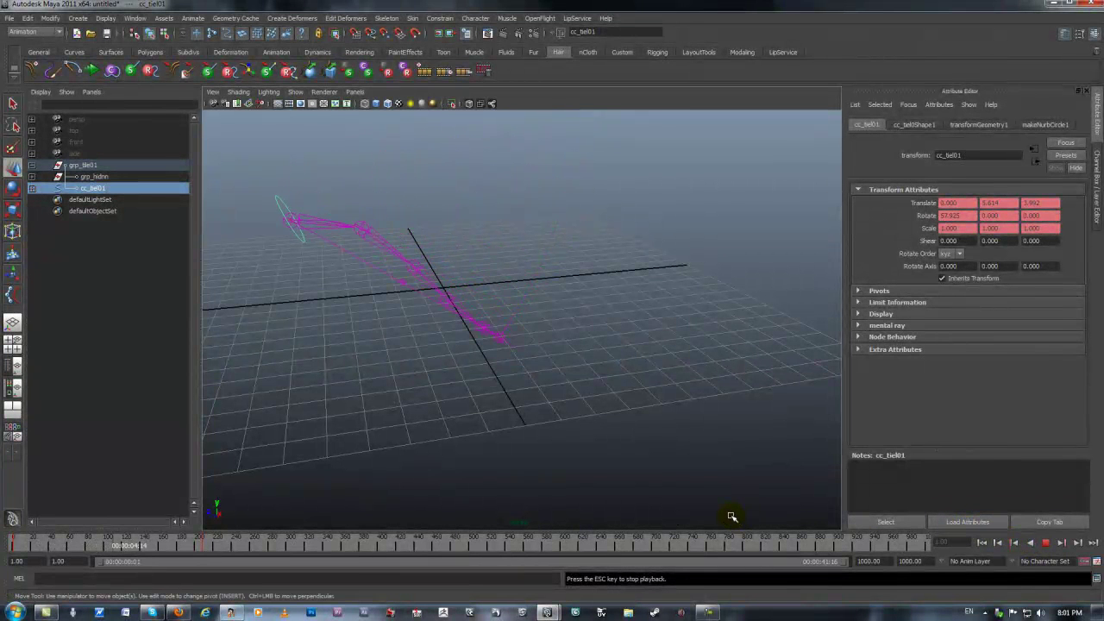
{"action": "left_click", "coordinate": [1045, 542]}
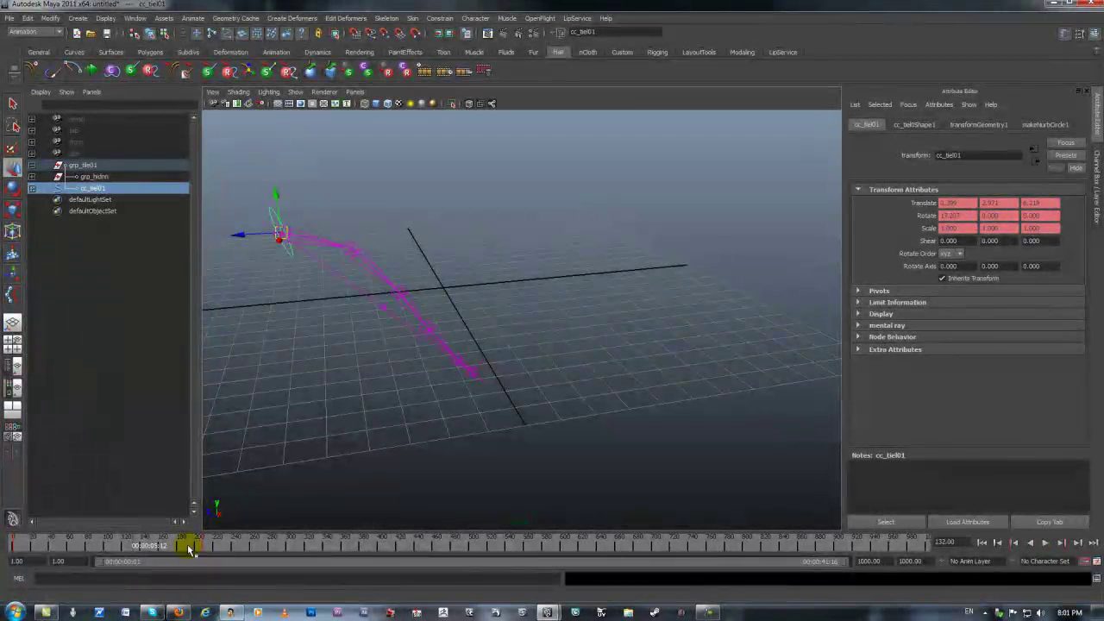
- Retime the control's end keyframe to about frame 33 and play back the faster motion
{"action": "key", "text": "alt+v"}
{"action": "left_click_drag", "start_coordinate": [106, 545], "coordinate": [42, 545]}
{"action": "left_click", "coordinate": [1045, 543]}
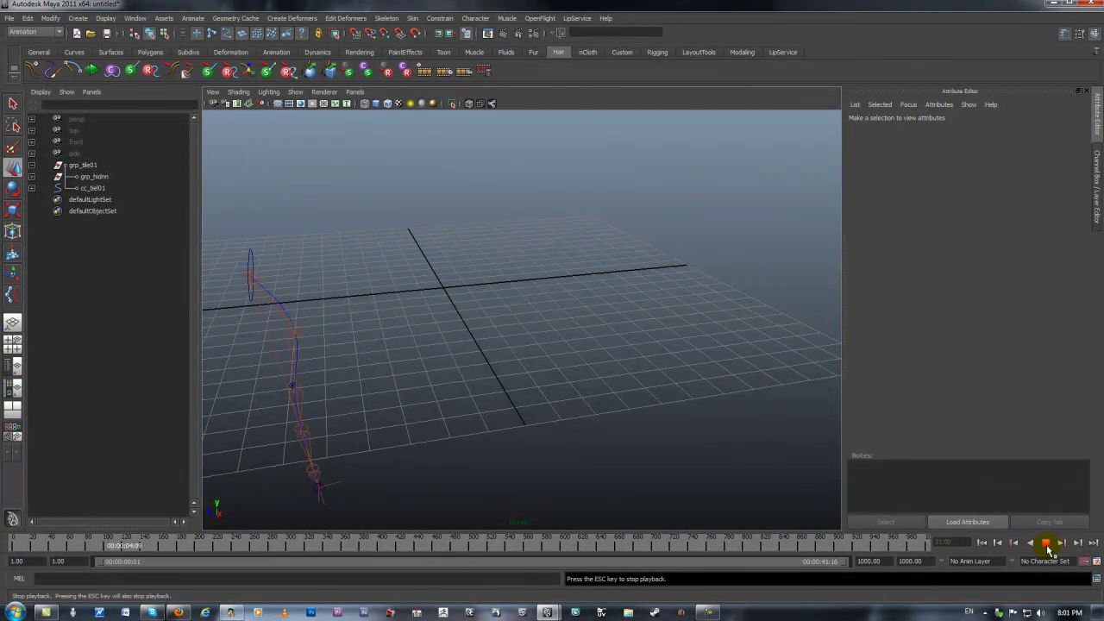
{"action": "left_click", "coordinate": [1046, 542]}
- Replay the animation from the first frame and examine the swinging tail from a closer, different angle
{"action": "left_click", "coordinate": [982, 542]}
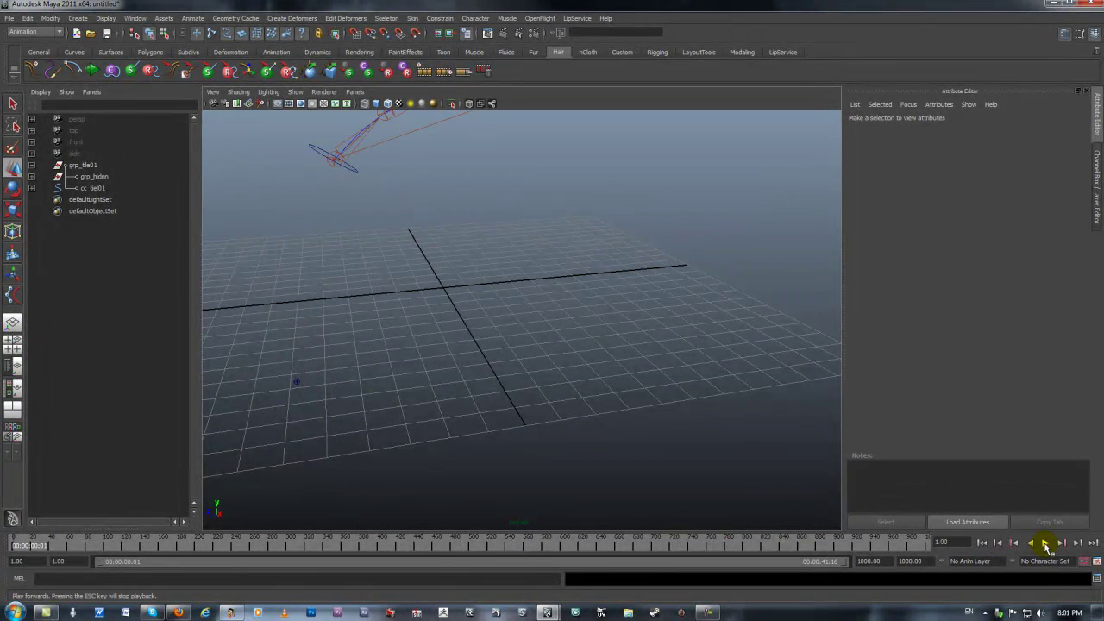
{"action": "left_click", "coordinate": [1045, 544]}
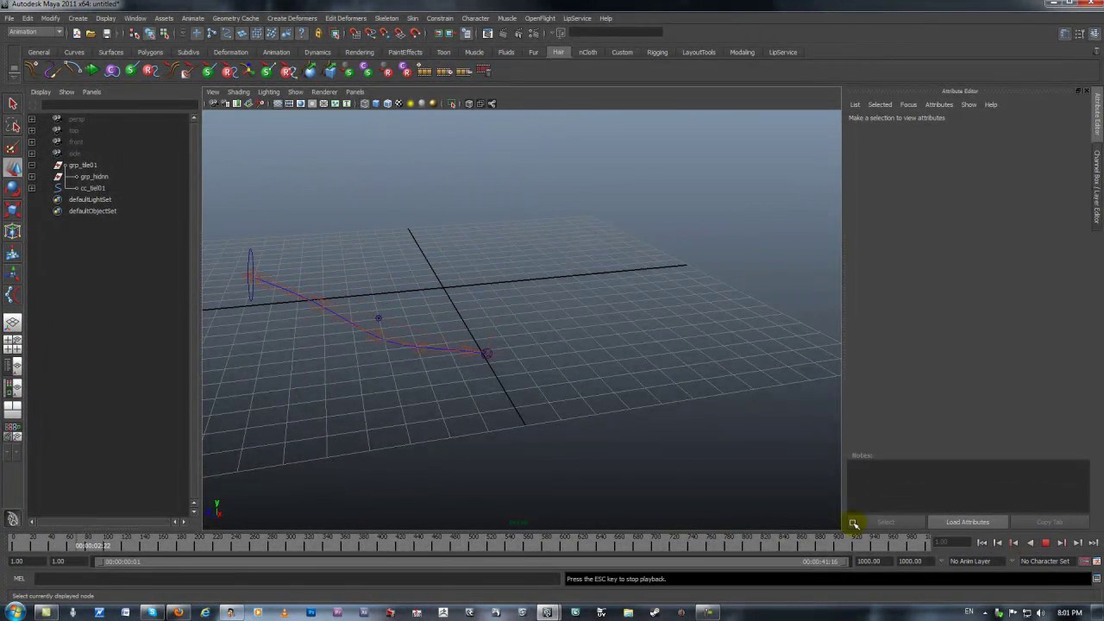
{"action": "left_click_drag", "start_coordinate": [571, 328], "coordinate": [650, 362], "text": "alt"}
{"action": "right_click_drag", "start_coordinate": [647, 362], "coordinate": [687, 374], "text": "alt"}
{"action": "middle_click_drag", "start_coordinate": [688, 374], "coordinate": [655, 376], "text": "alt"}
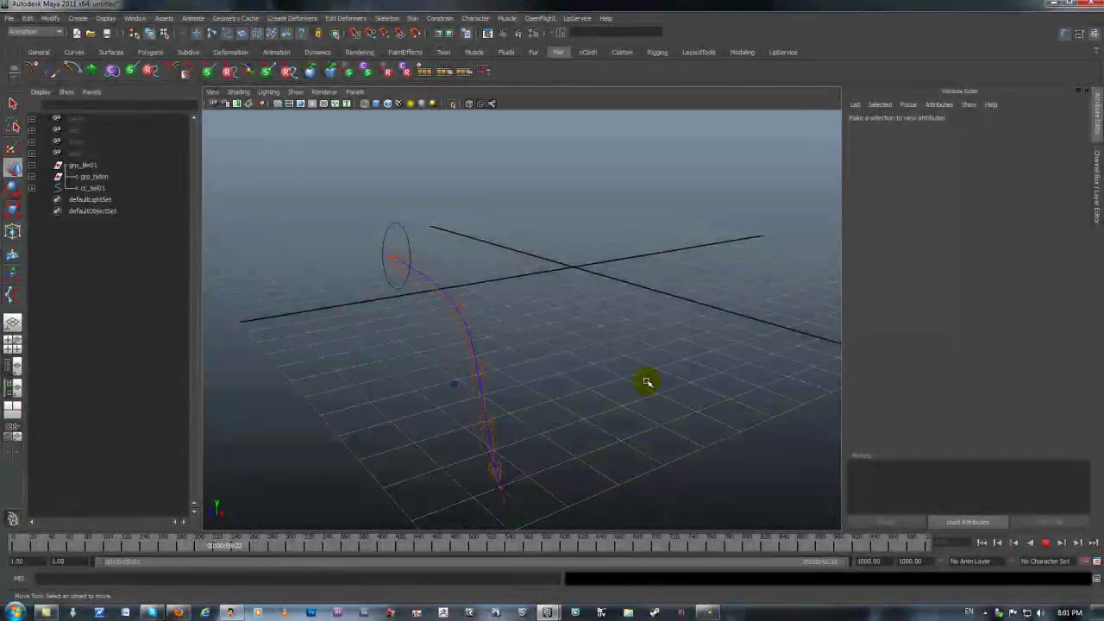